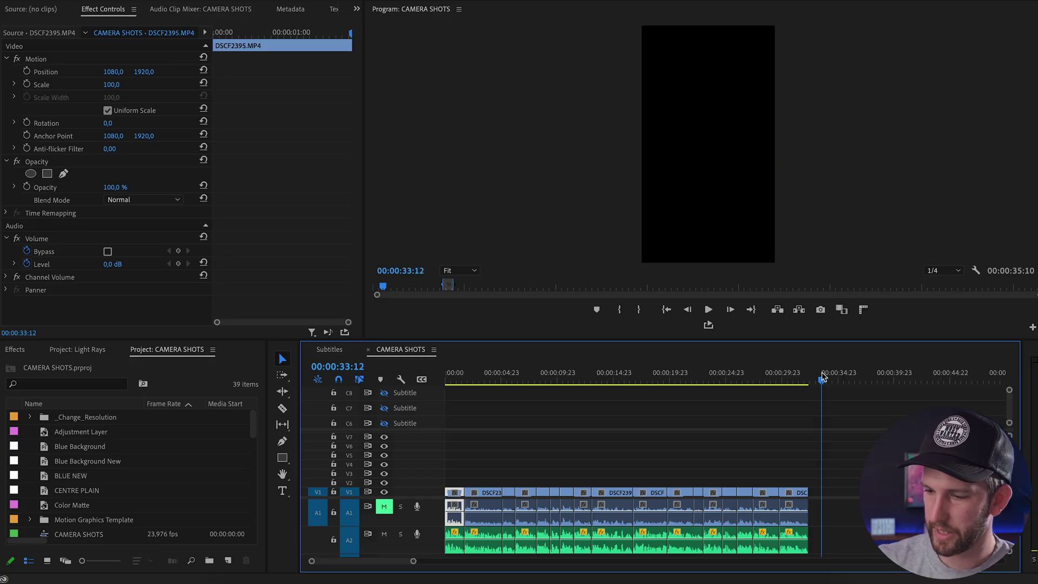
Mark the out point at the talking-head clip's end and the in point at the sequence start
key("o")
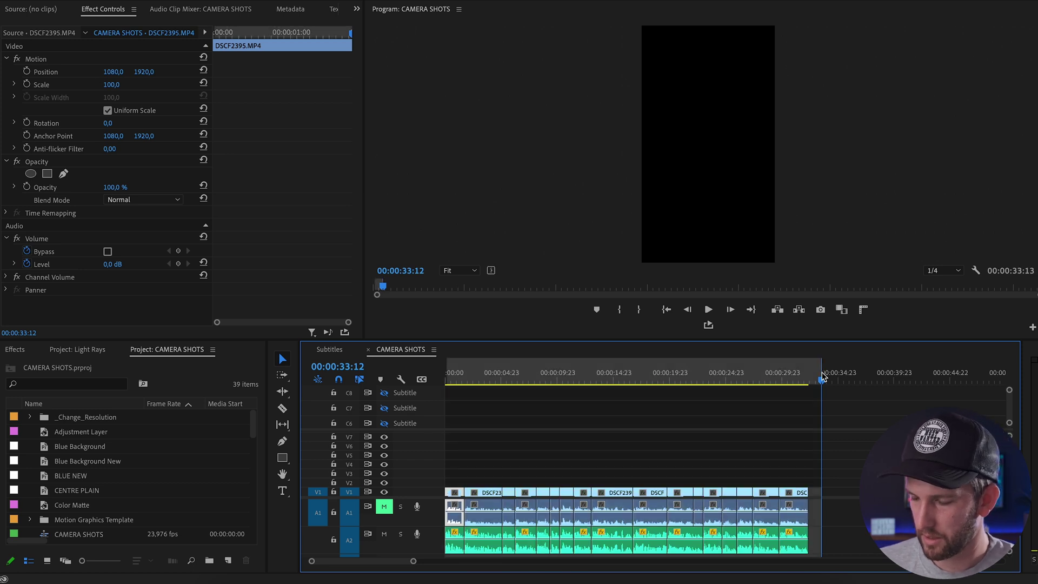
key("Home")
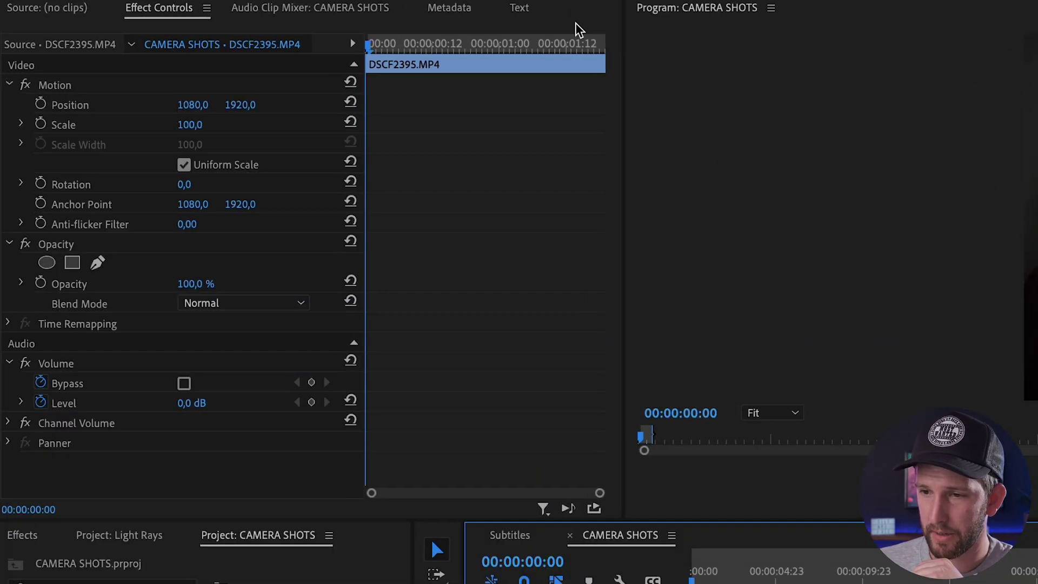
From the Text panel's Transcript options menu, choose Re-transcribe sequence for CAMERA SHOTS
left_click(520, 9)
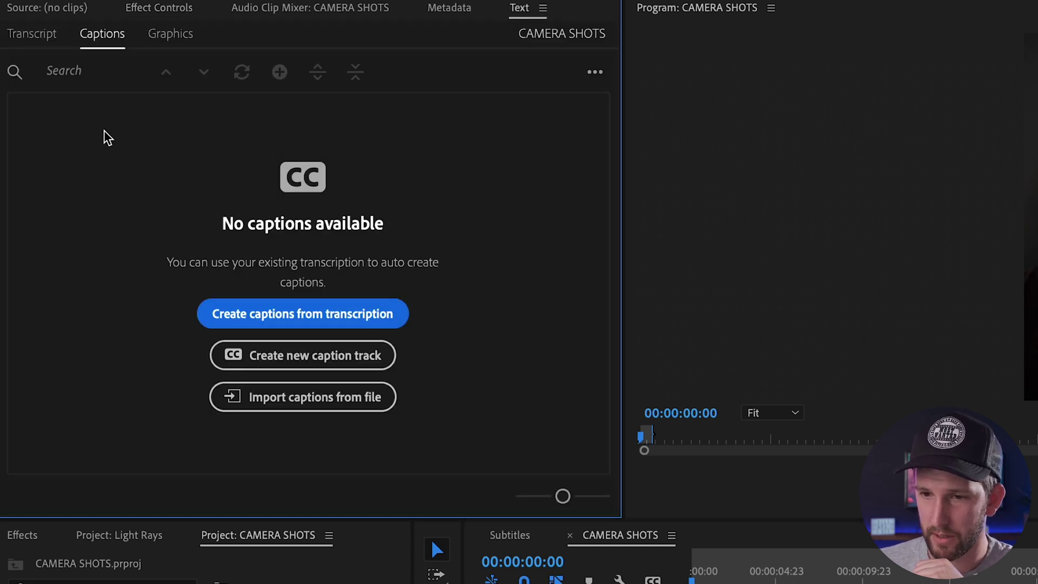
left_click(44, 40)
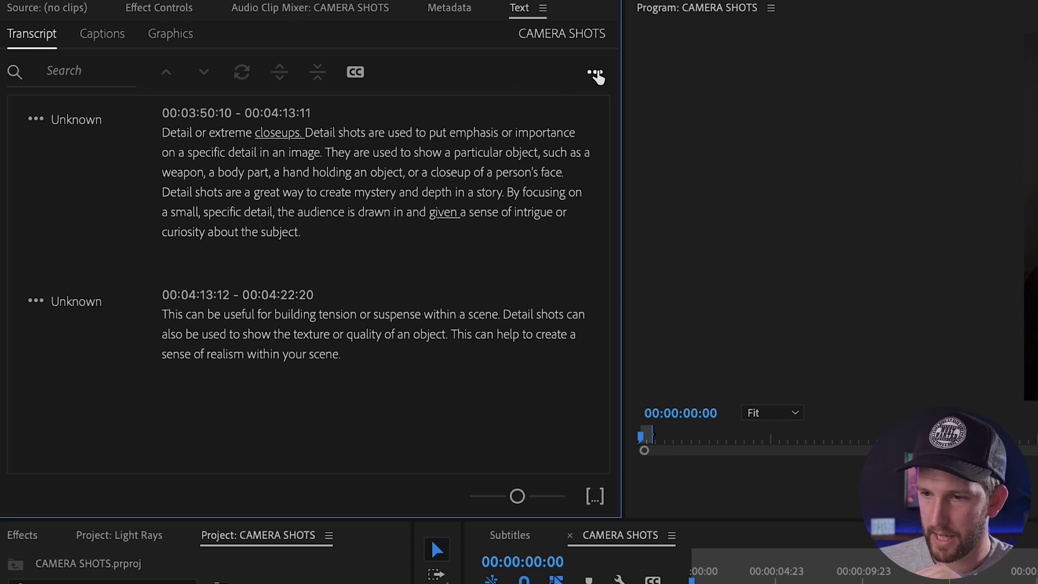
left_click(595, 71)
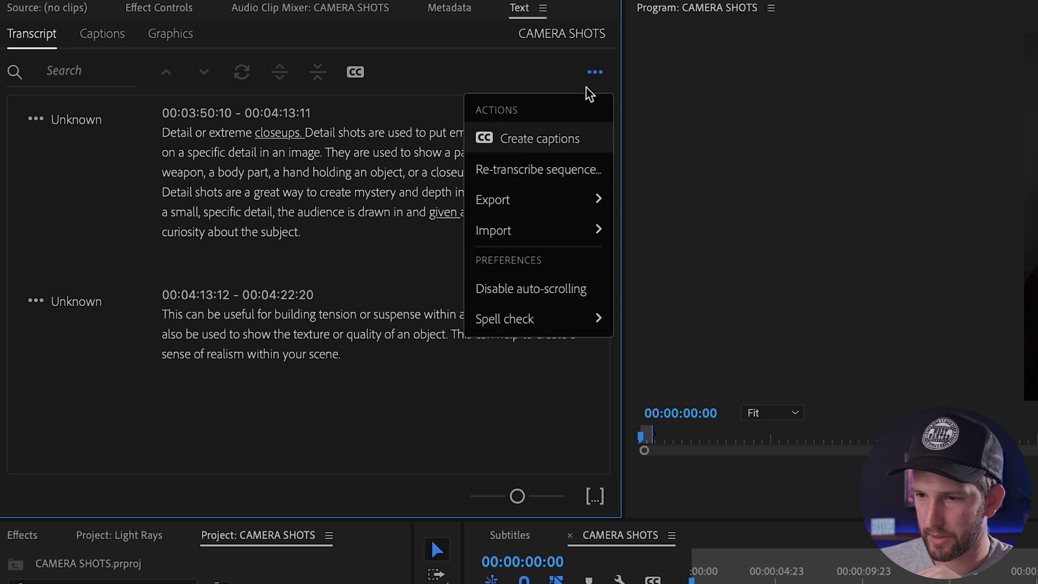
left_click(598, 75)
left_click(596, 73)
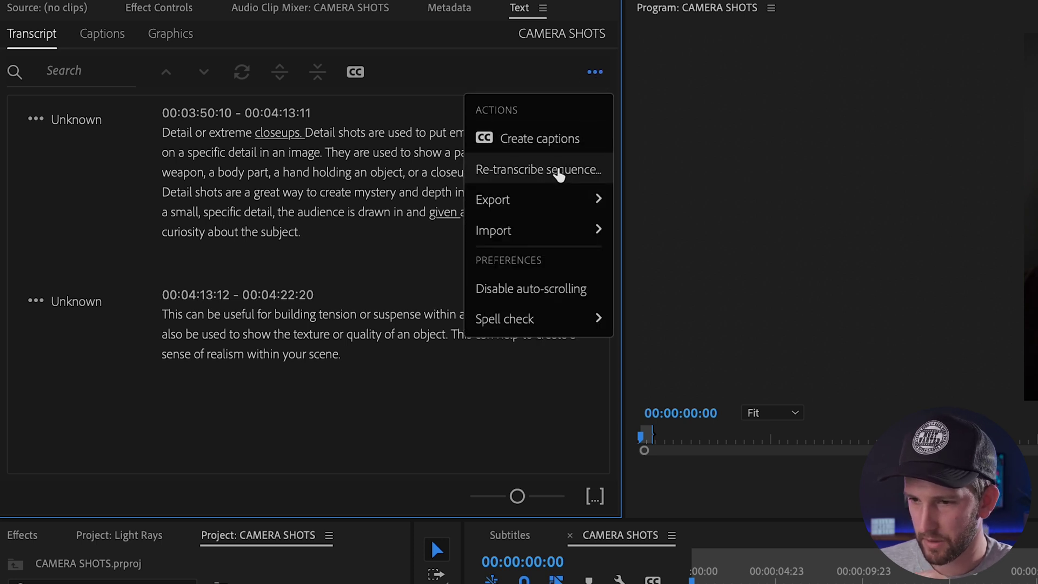
left_click(552, 171)
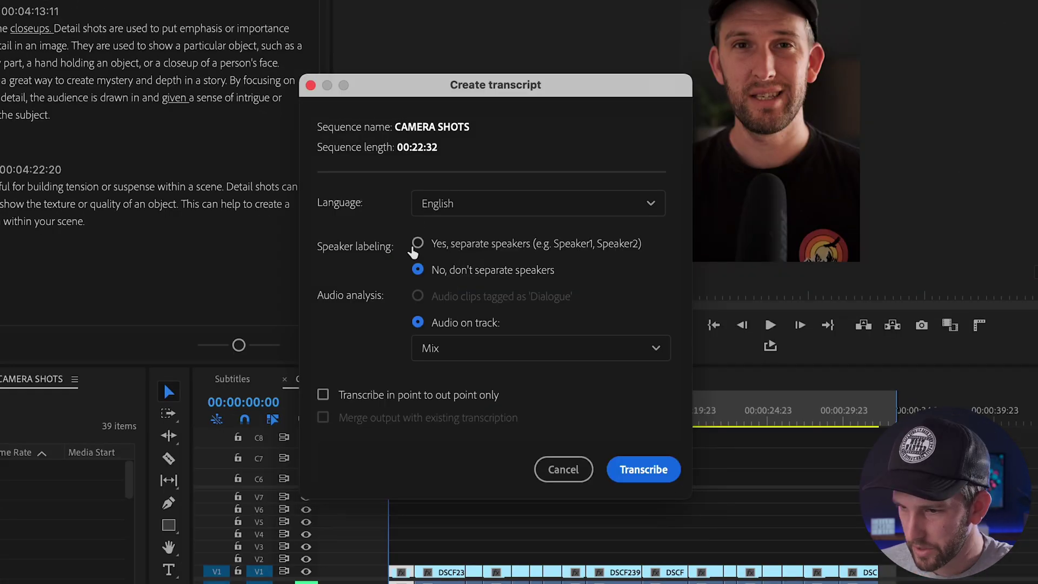
Enable 'Transcribe in point to out point only' and transcribe CAMERA SHOTS again
left_click(324, 395)
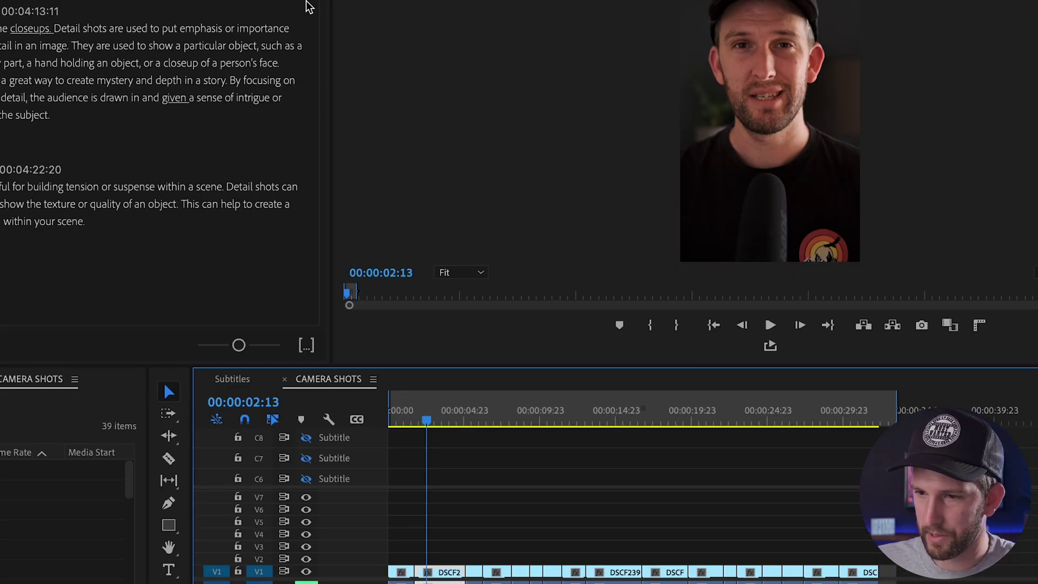
left_click(309, 7)
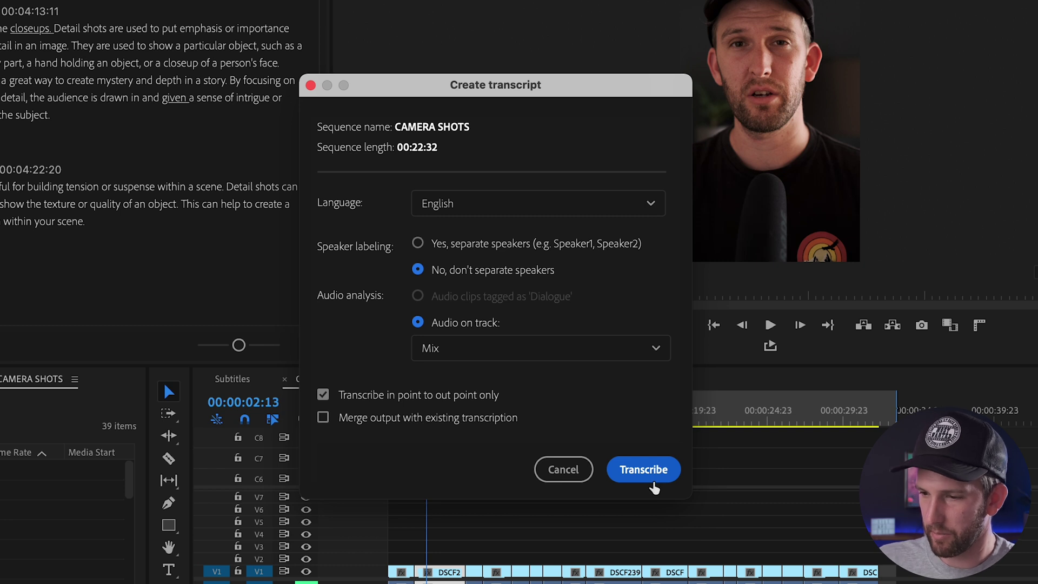
left_click(653, 484)
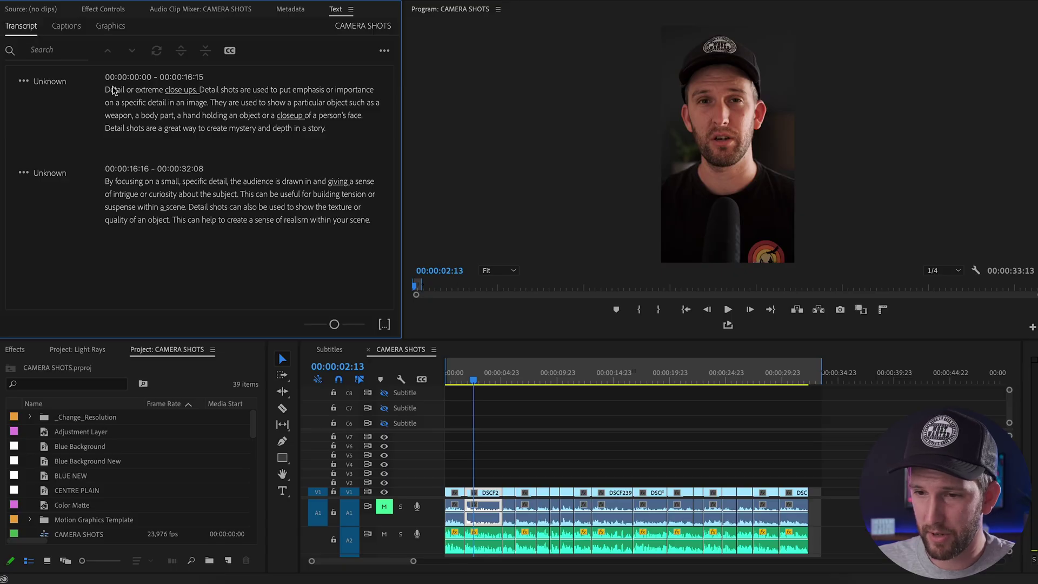
left_click_drag(465, 374, 424, 369)
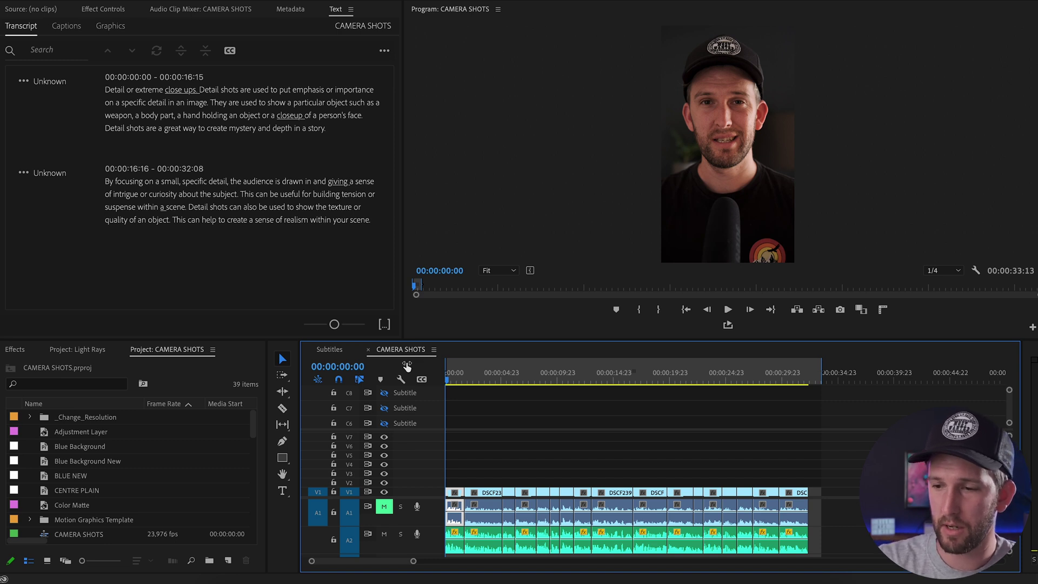
left_click(498, 373)
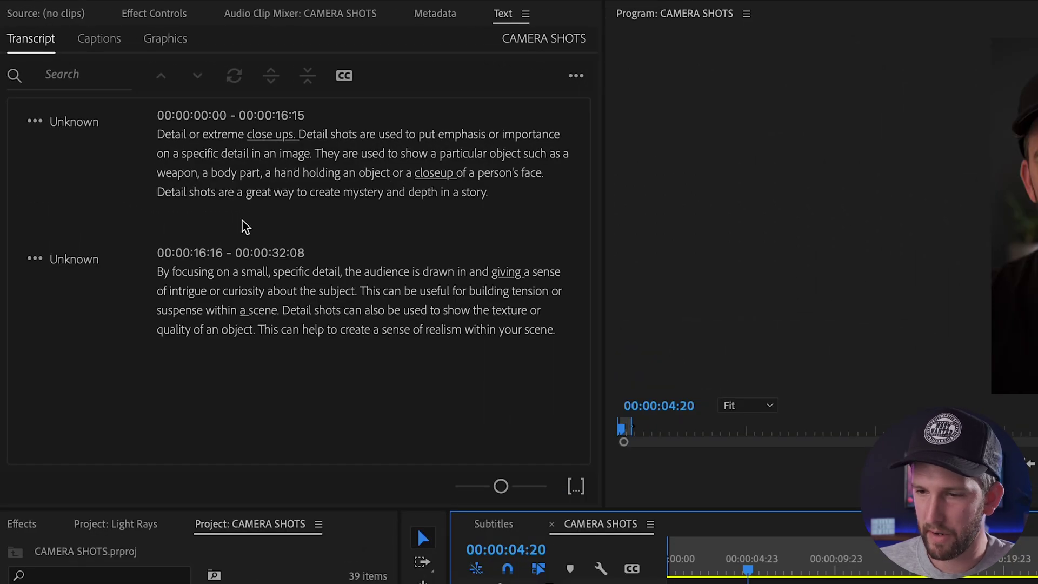
double_click(327, 169)
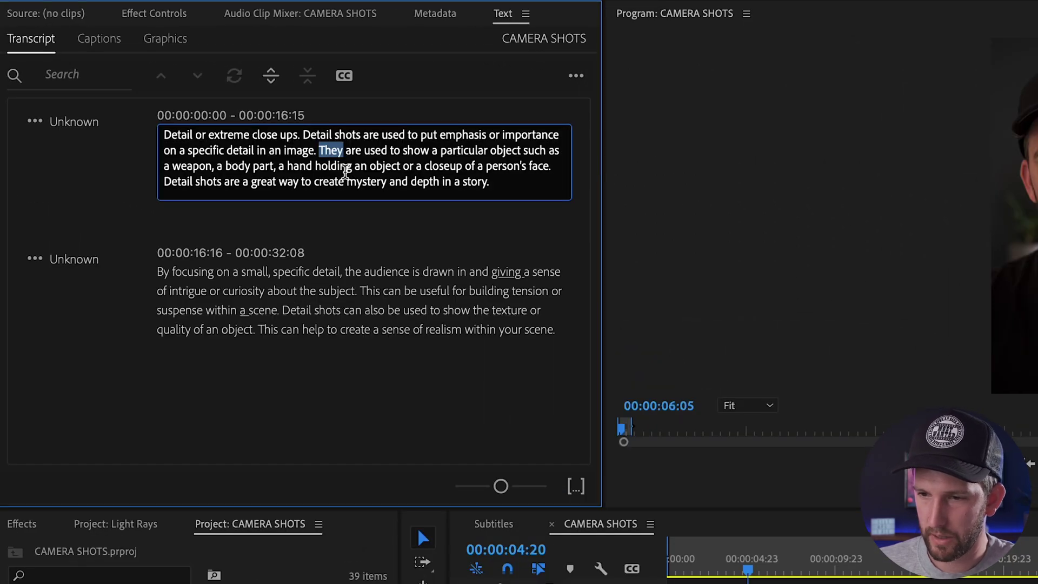
type("Bay")
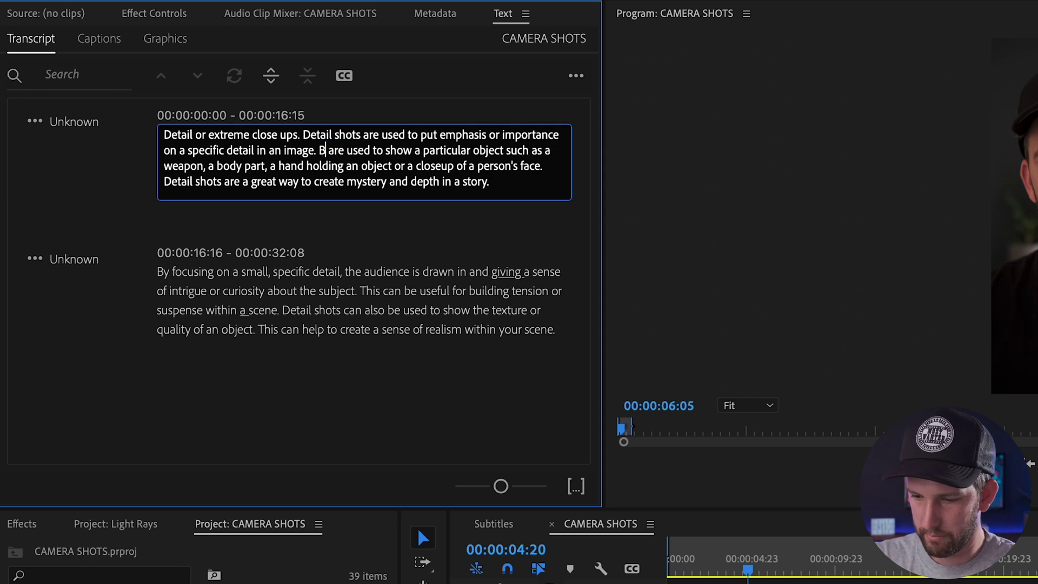
left_click(371, 225)
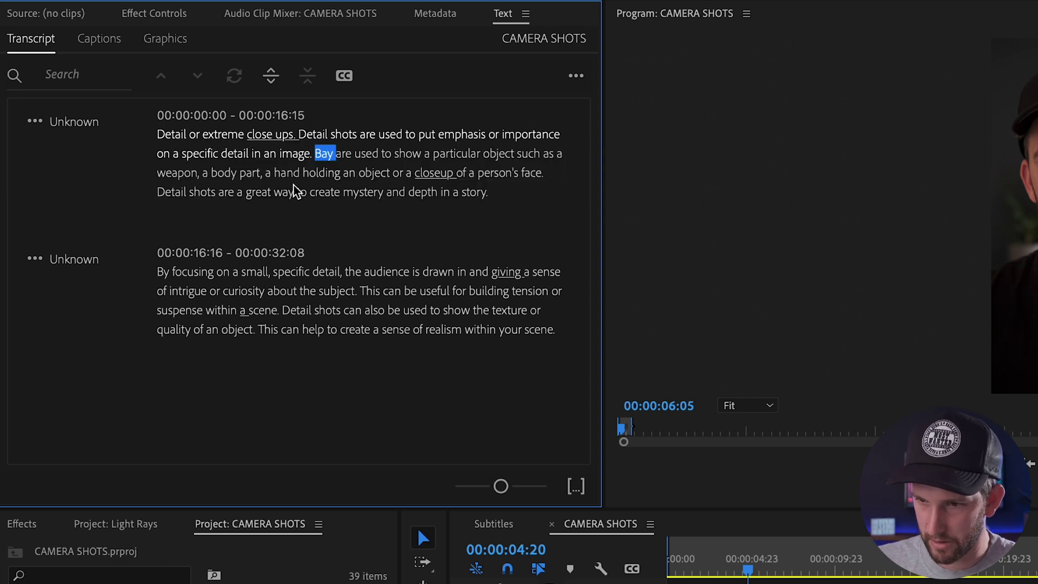
left_click(227, 195)
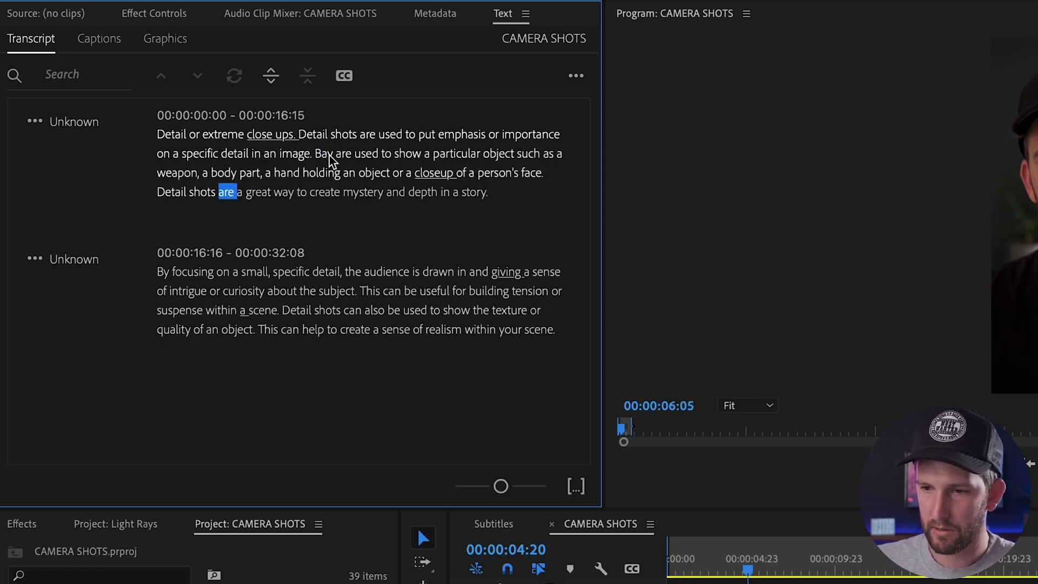
left_click(327, 155)
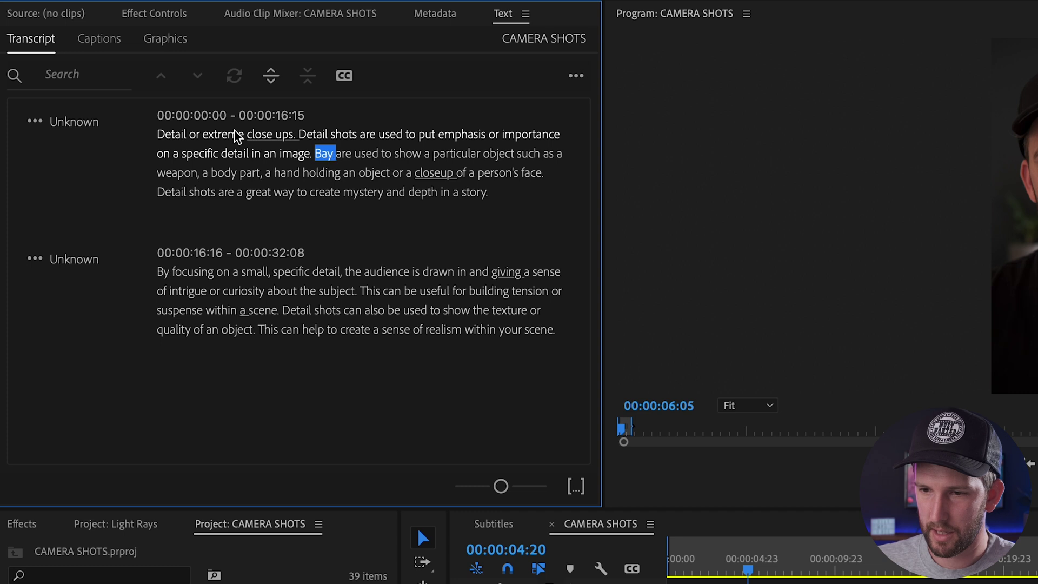
double_click(327, 152)
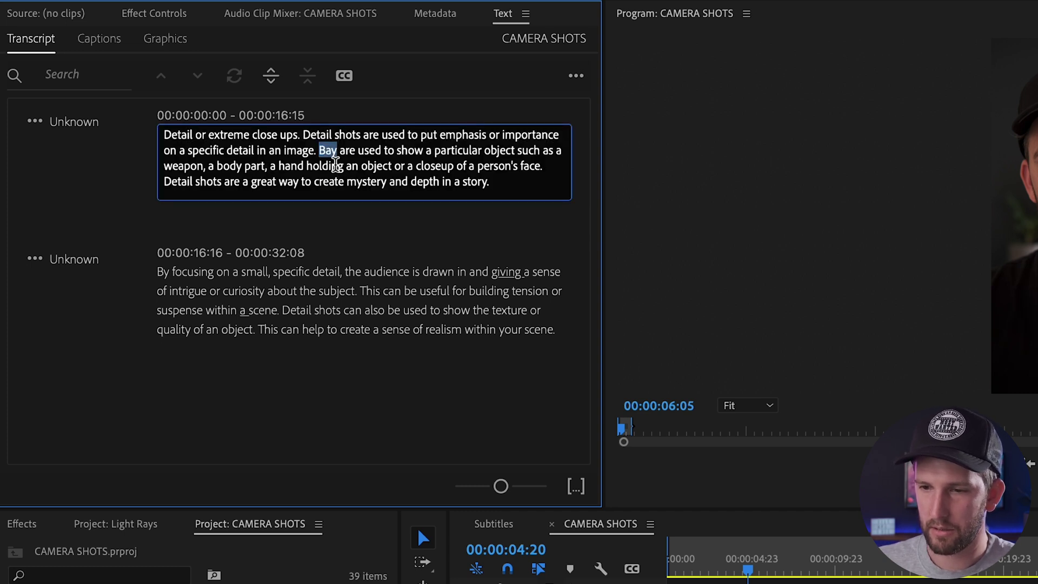
type("They")
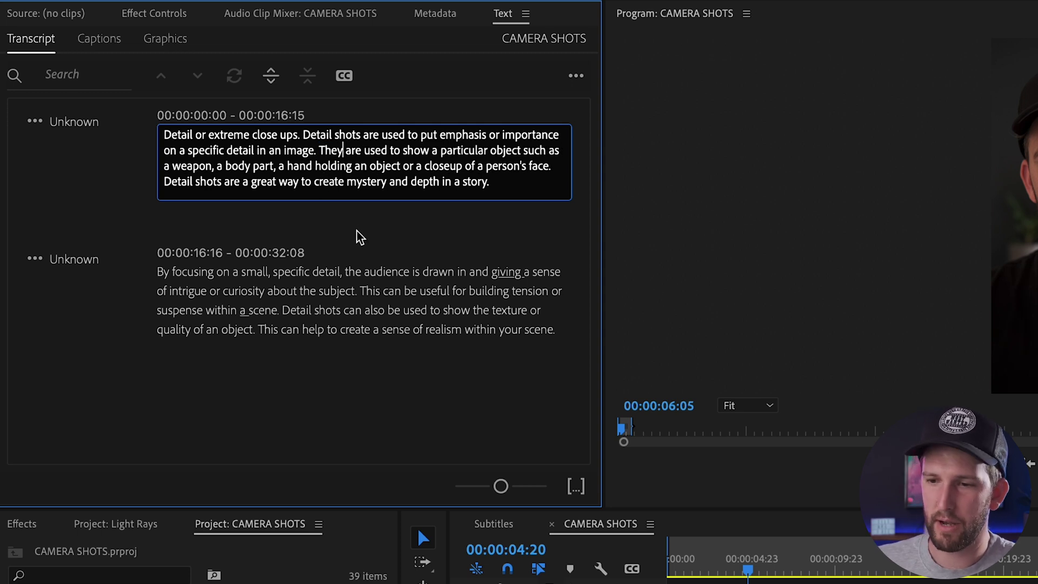
left_click(376, 212)
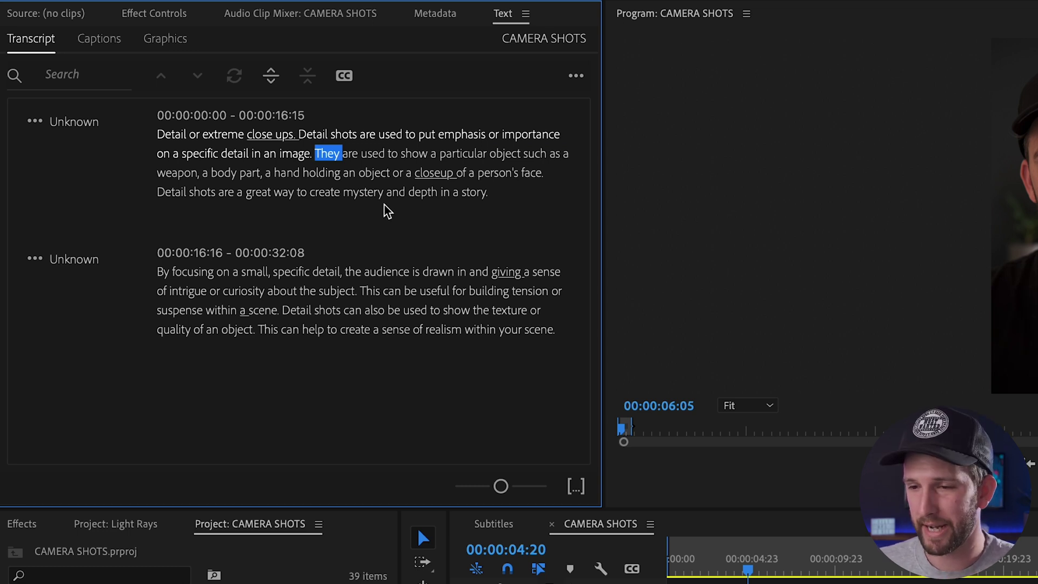
double_click(331, 158)
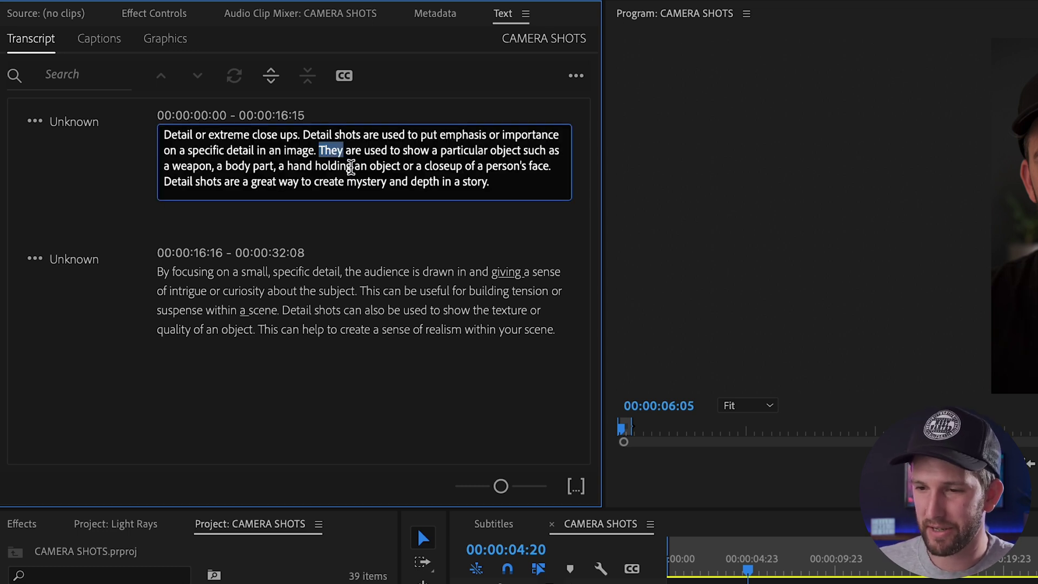
left_click(67, 69)
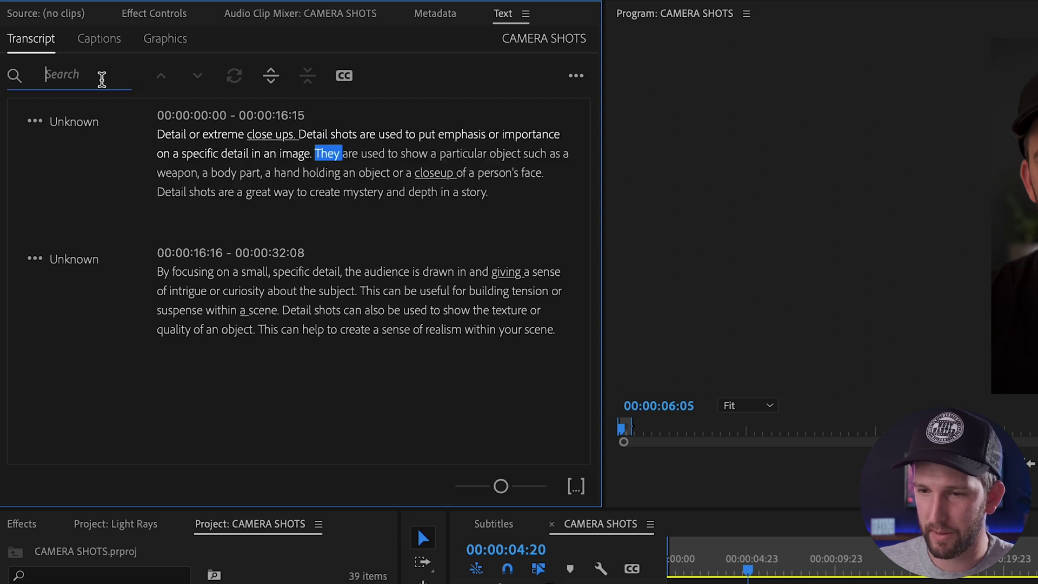
Search the transcript for 'the', show the replace options, and leave Replace with empty
type("the")
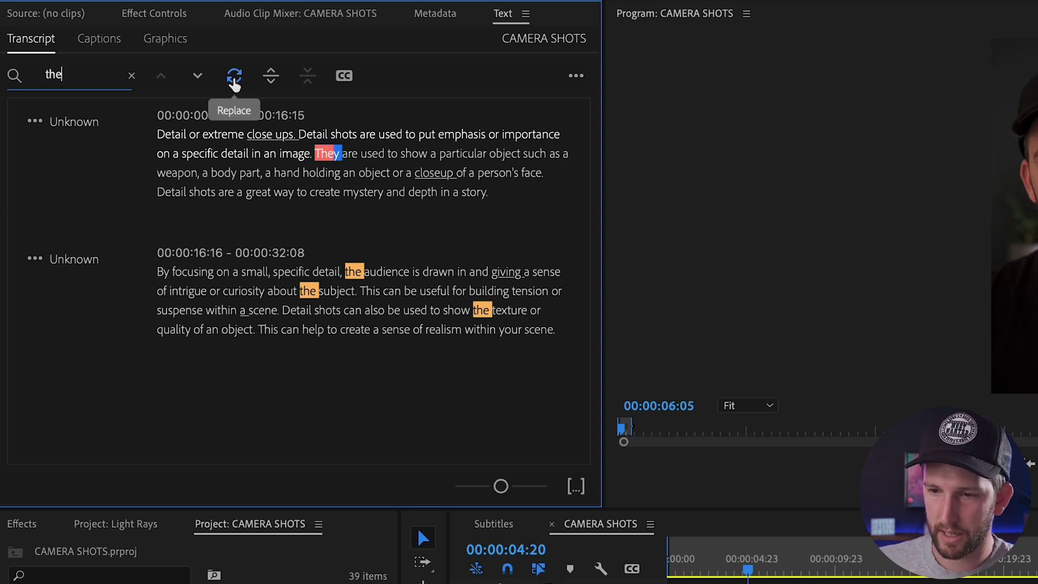
left_click(234, 77)
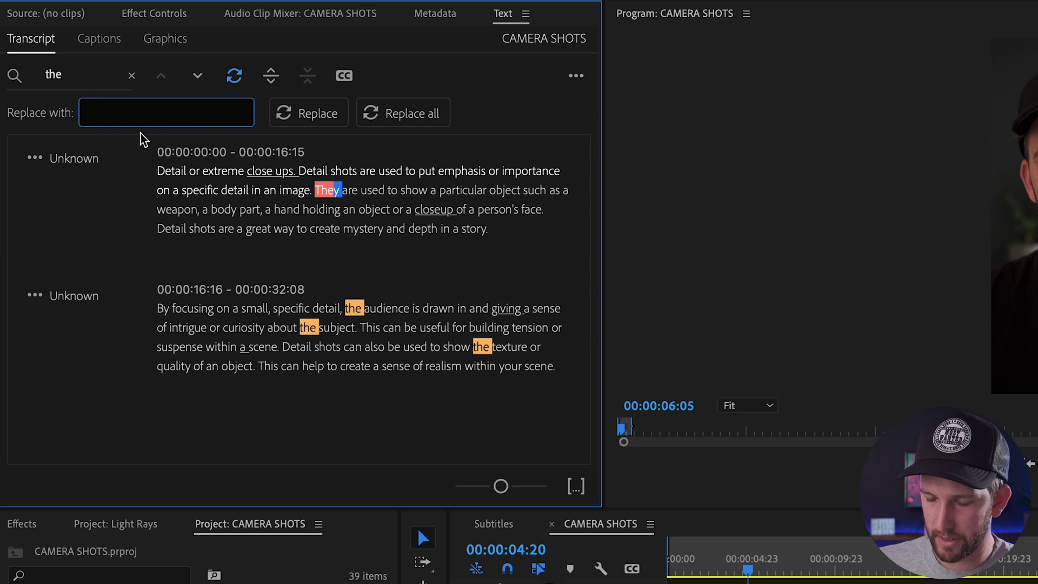
type("and")
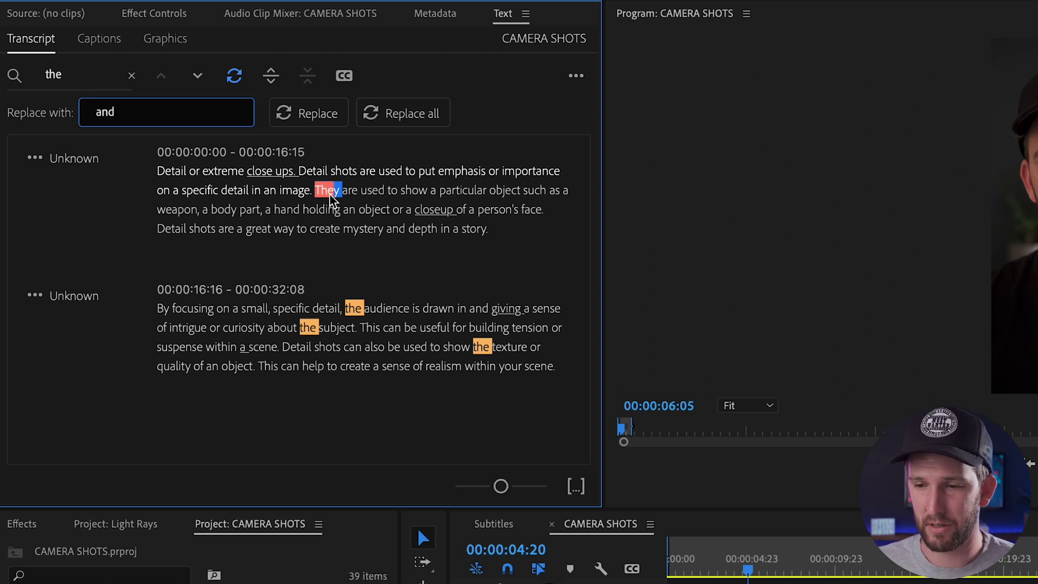
left_click(148, 402)
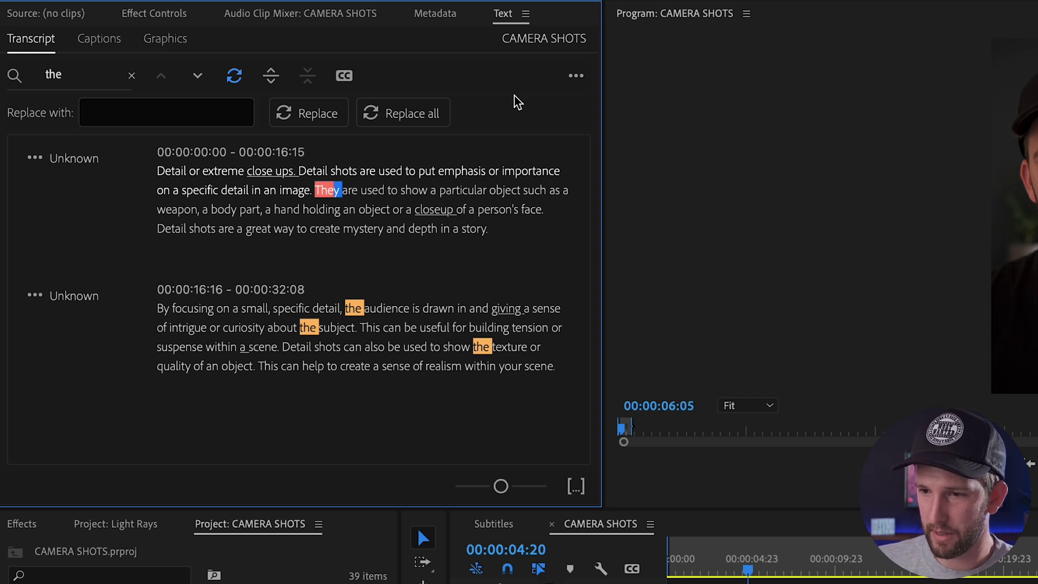
left_click(452, 311)
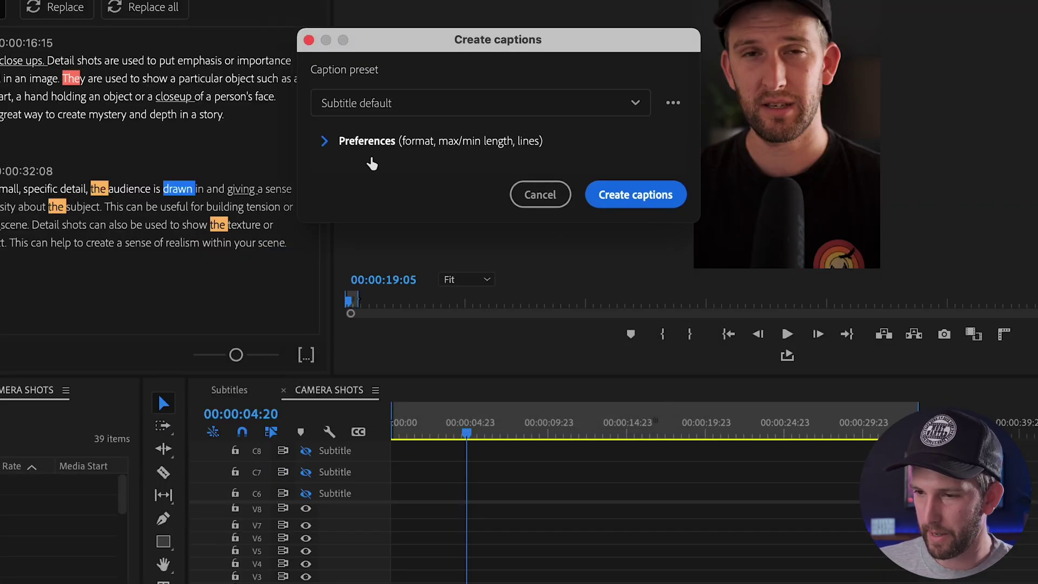
Create captions with maximum length 39, minimum duration 2 seconds, and Double lines
left_click(325, 142)
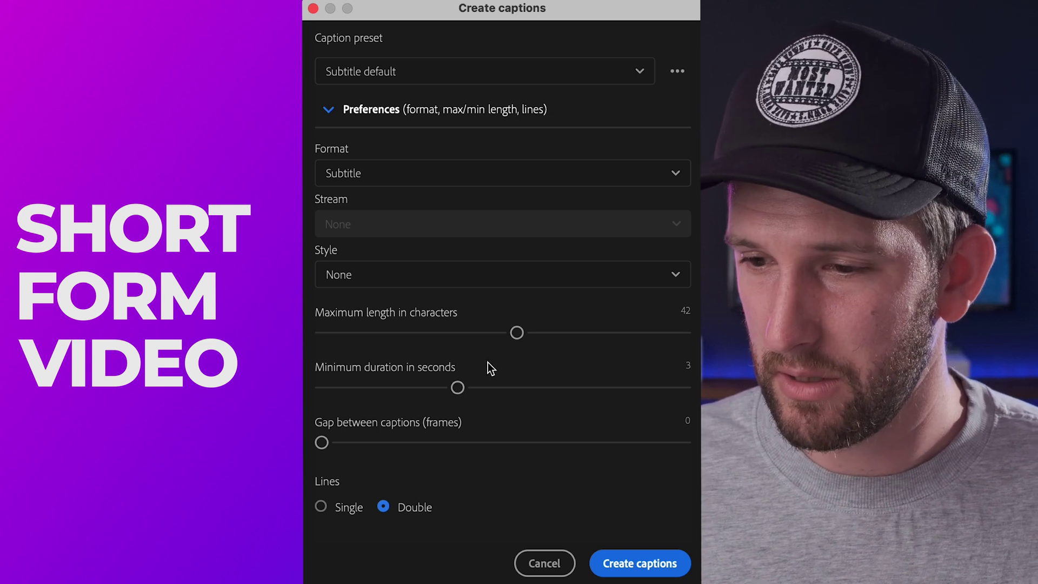
left_click_drag(517, 332, 420, 317)
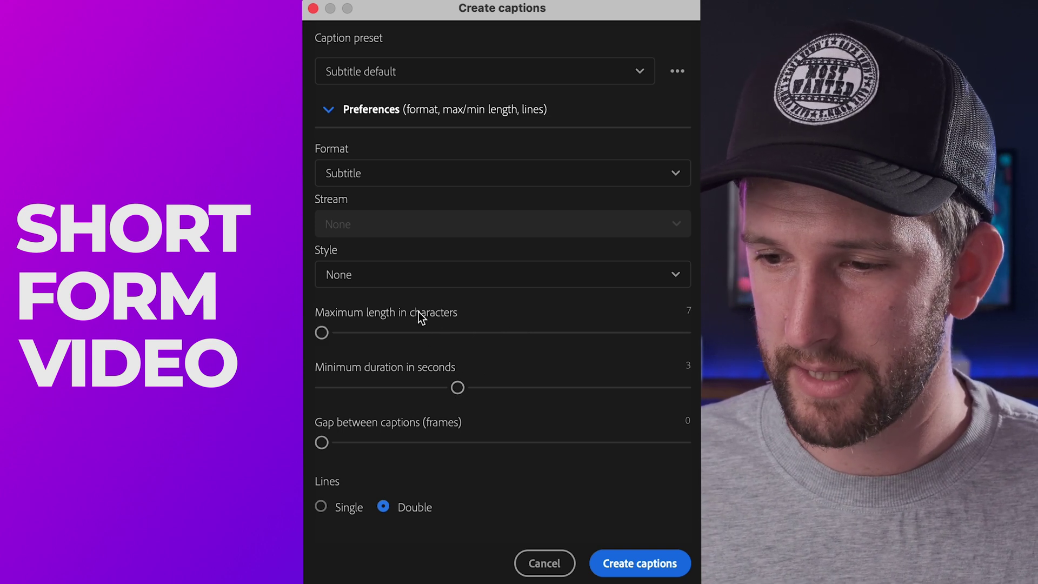
left_click_drag(458, 388, 321, 388)
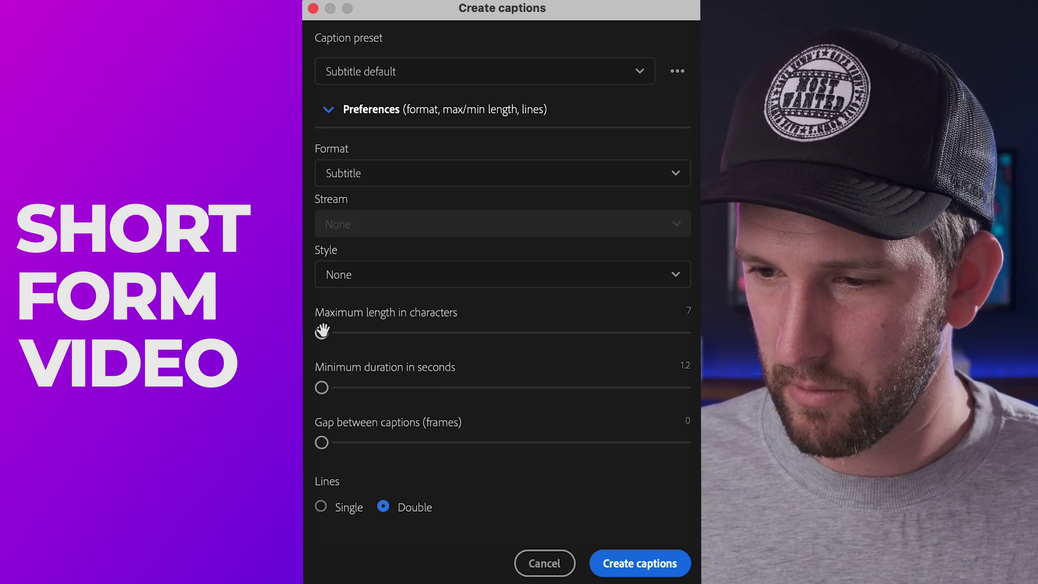
left_click_drag(322, 332, 344, 338)
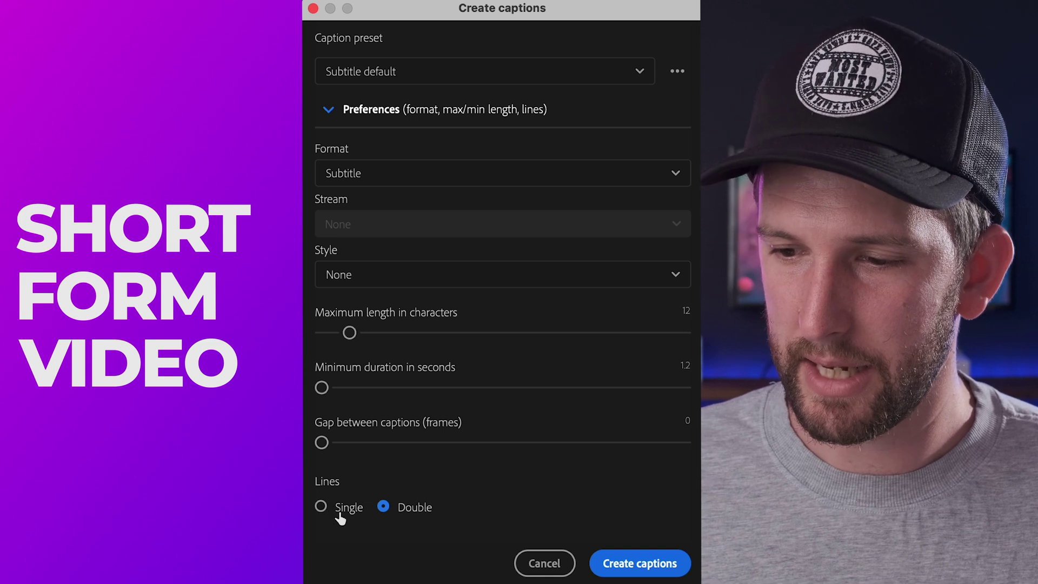
left_click(321, 507)
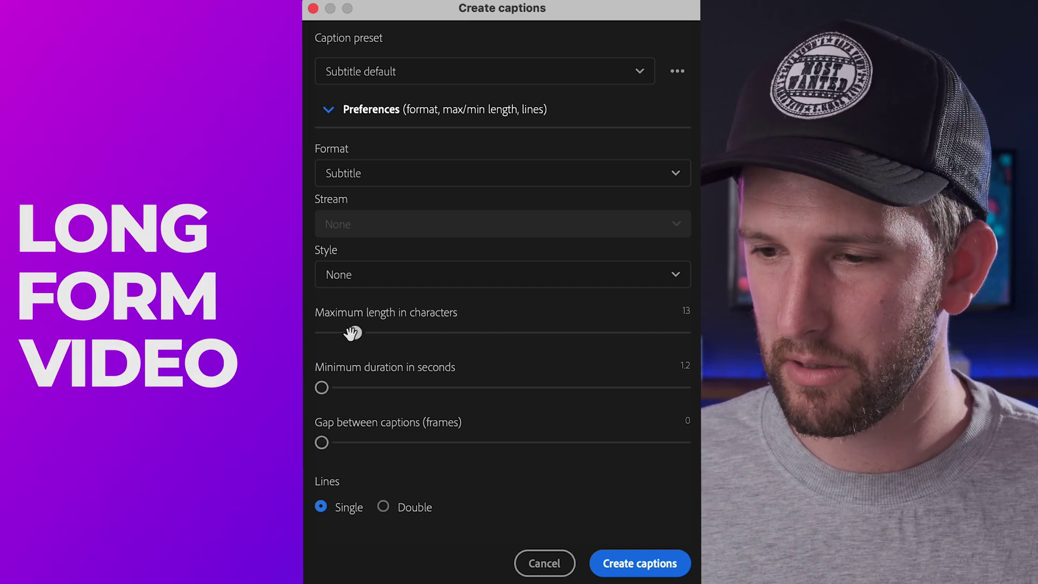
left_click_drag(352, 333, 500, 332)
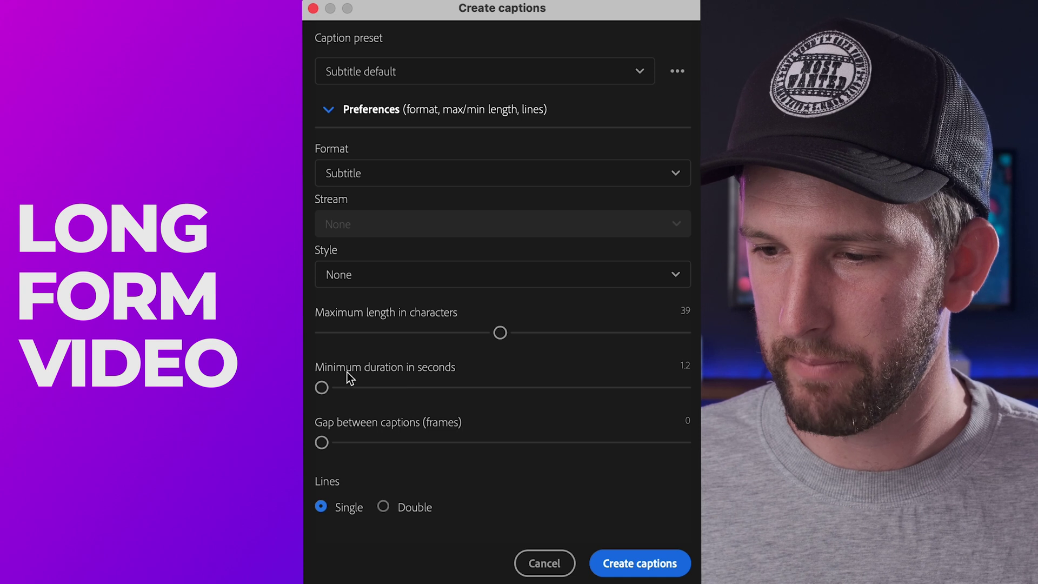
left_click_drag(323, 388, 374, 390)
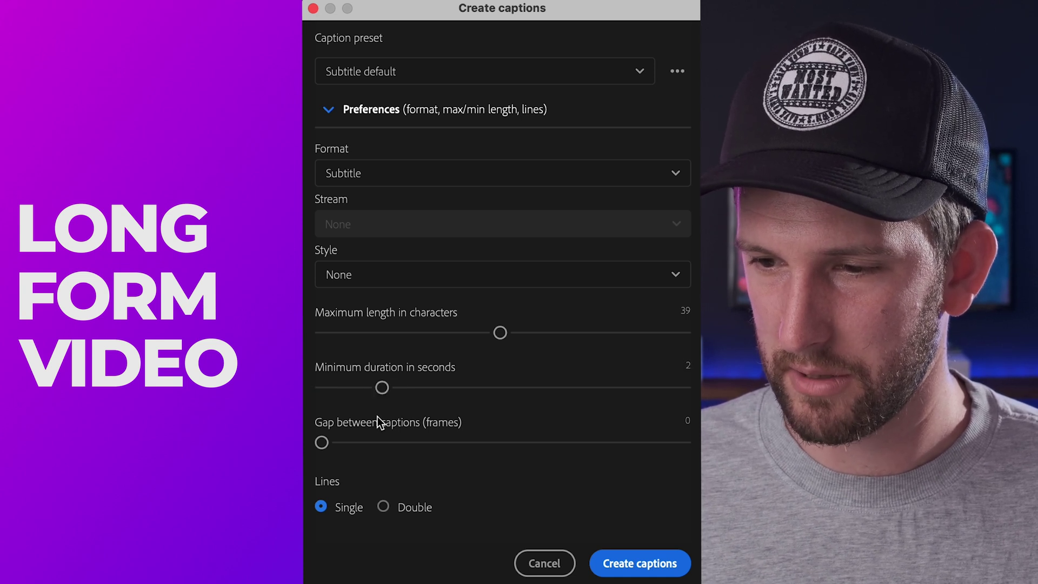
left_click(383, 507)
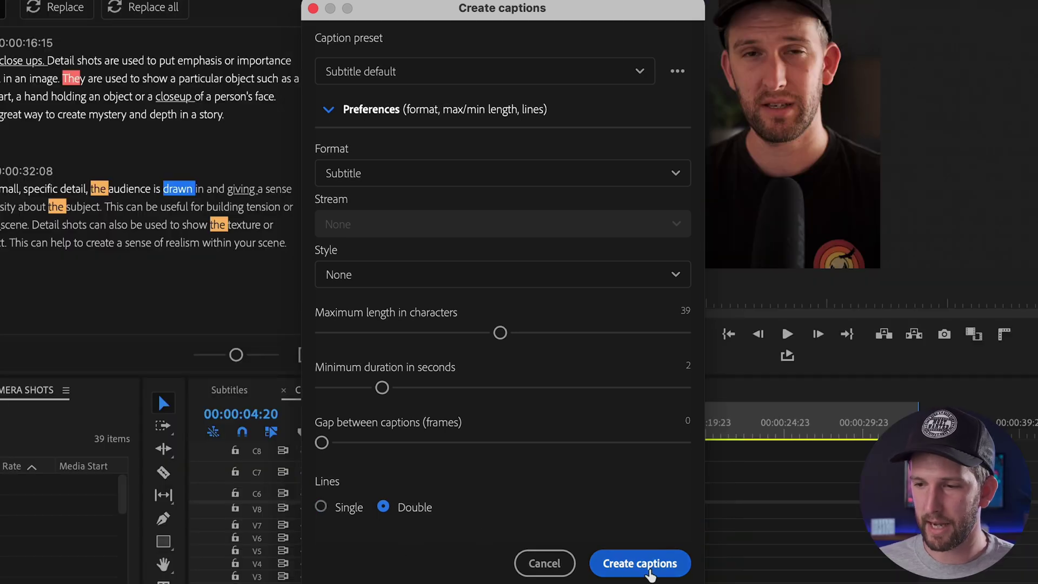
left_click(650, 574)
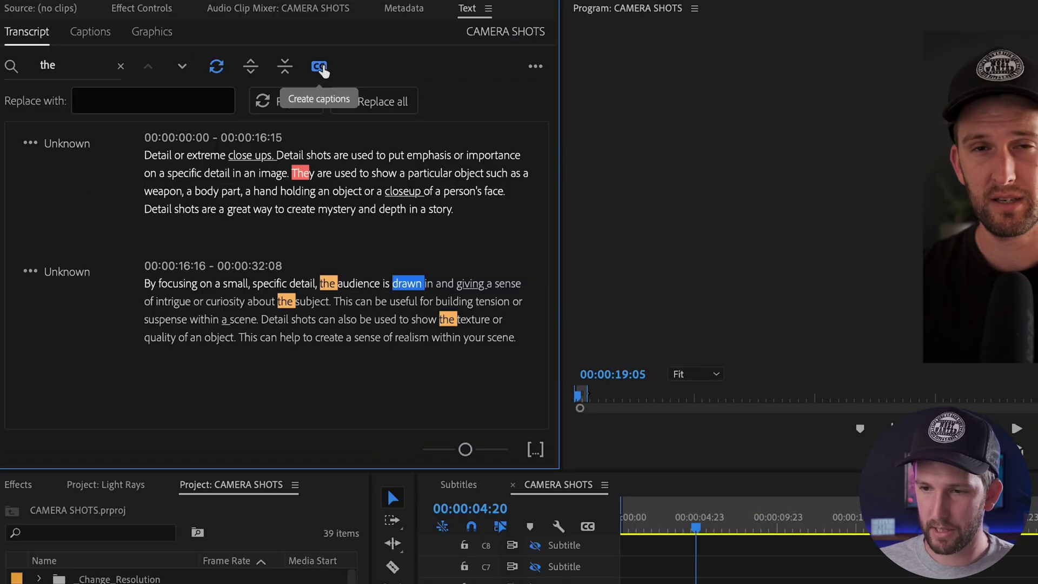
Create captions with maximum length 12, minimum duration 1.2 seconds, Single lines, and style None
left_click(319, 65)
left_click_drag(746, 427, 629, 427)
left_click_drag(458, 388, 290, 368)
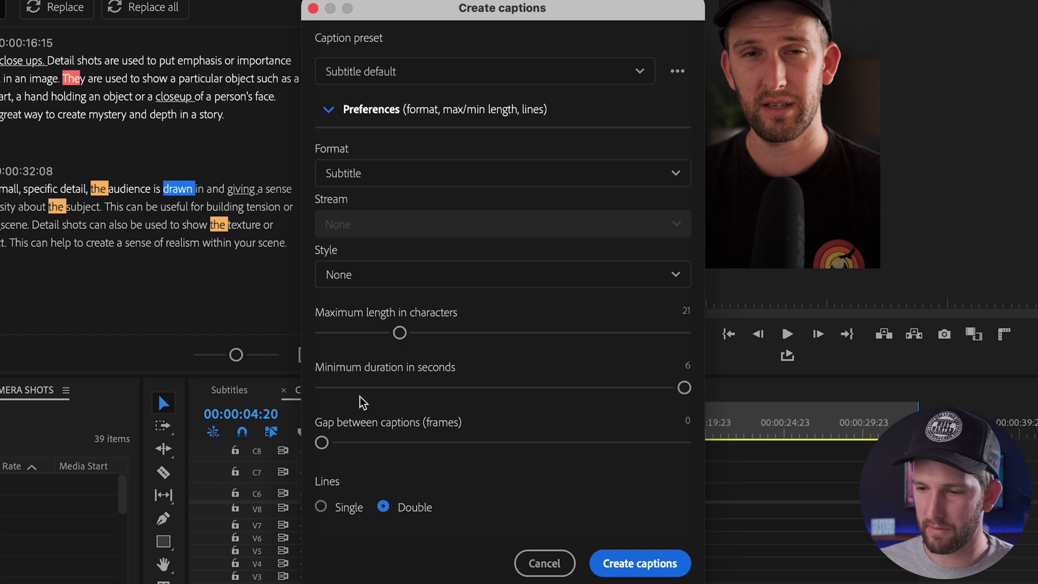
left_click_drag(359, 388, 321, 388)
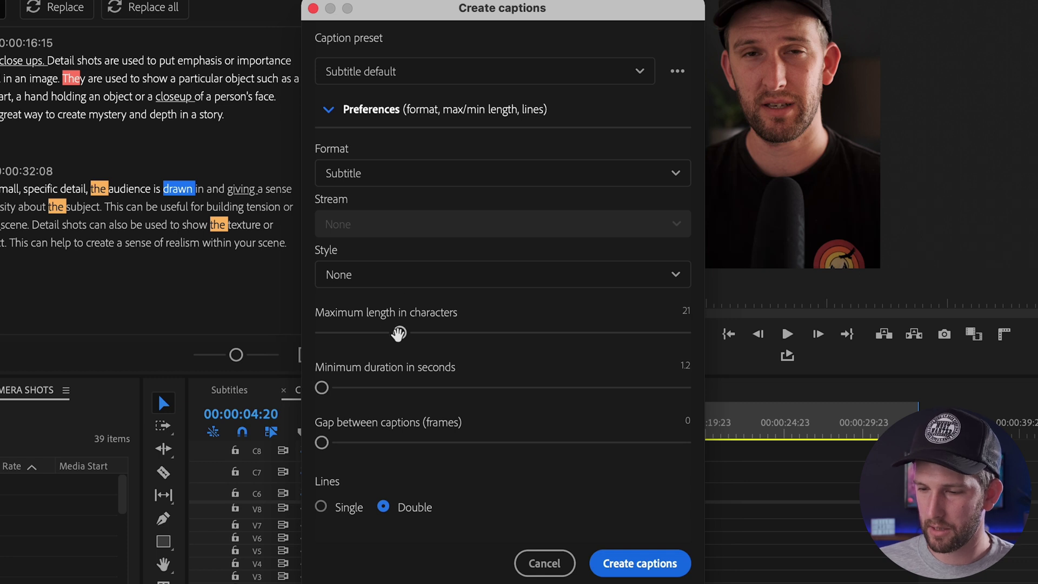
left_click_drag(399, 333, 348, 336)
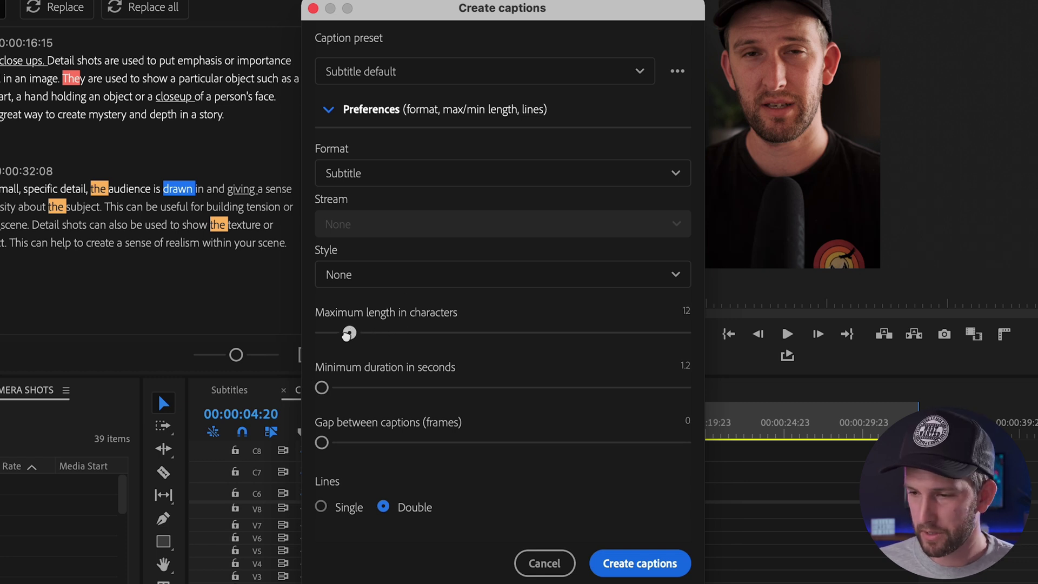
left_click(321, 506)
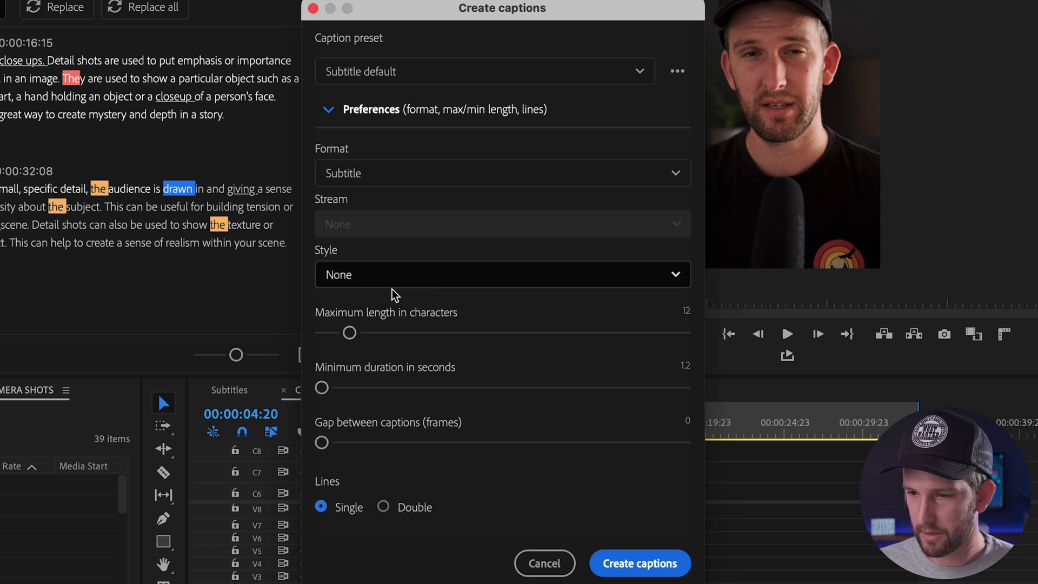
left_click(355, 287)
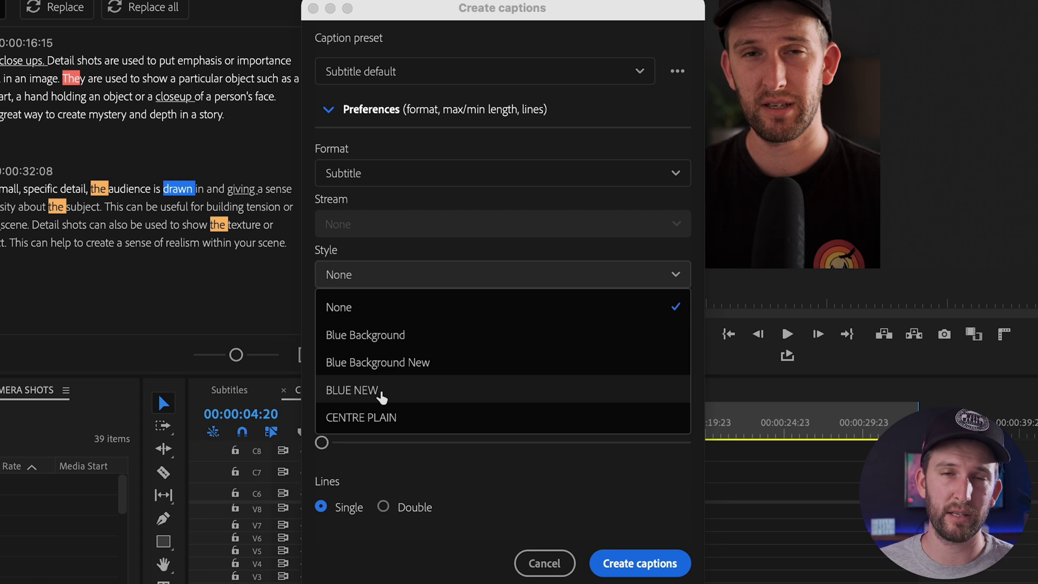
left_click(415, 272)
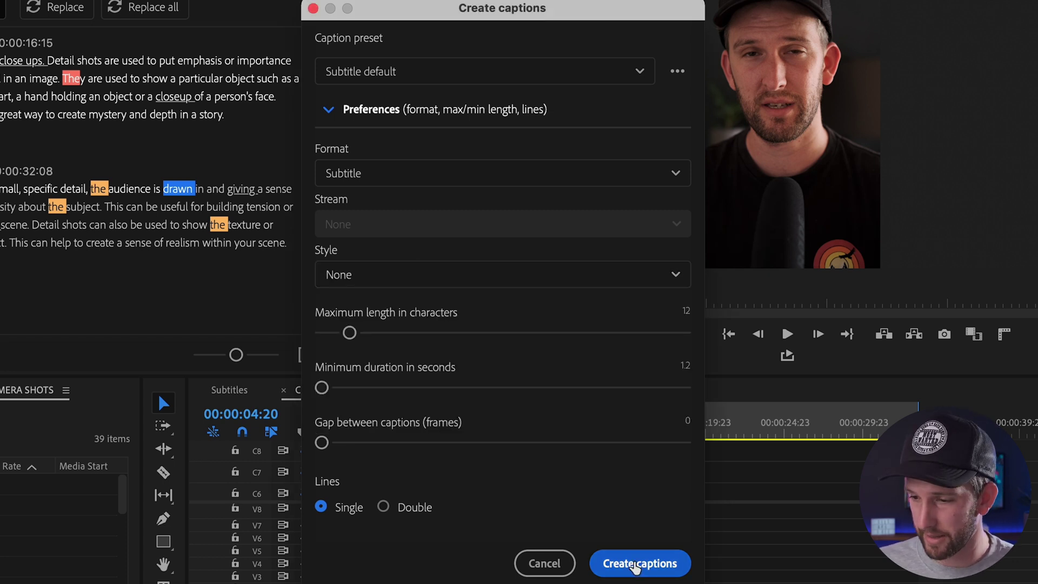
left_click(637, 565)
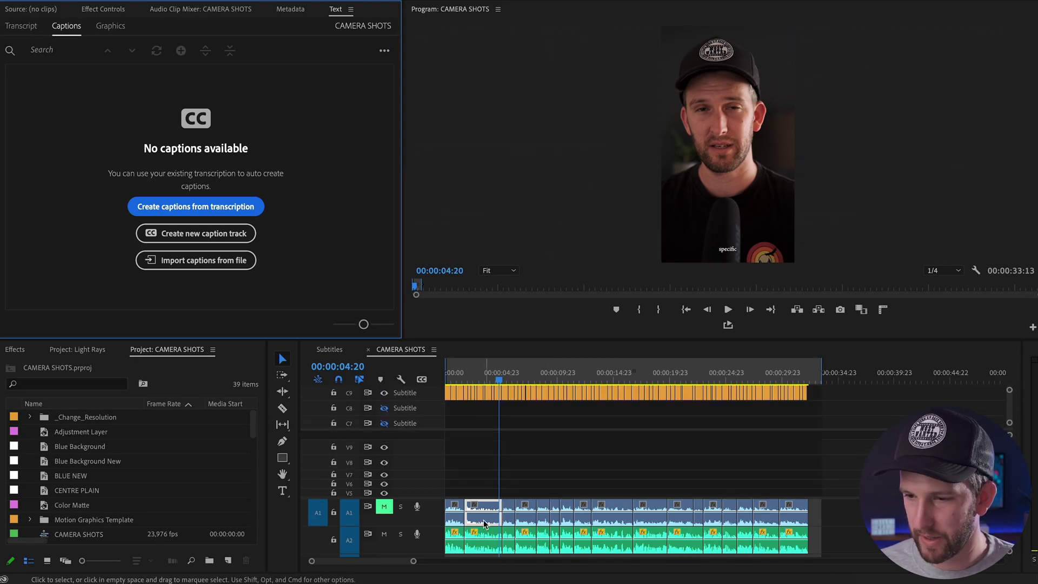
Play the sequence from the start to preview the new short captions
scroll(484, 459, "down", 2)
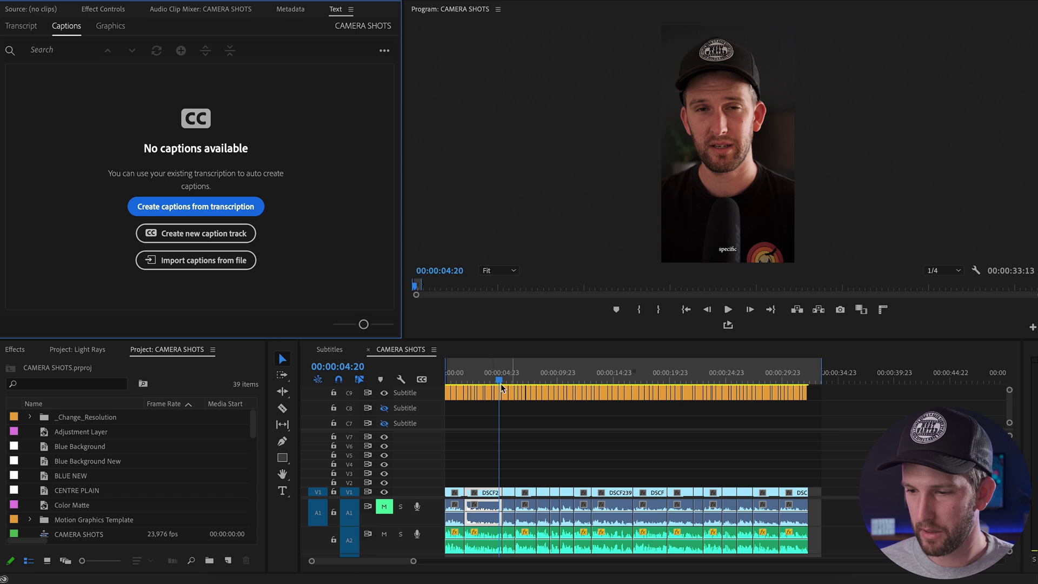
left_click(484, 381)
key("Home")
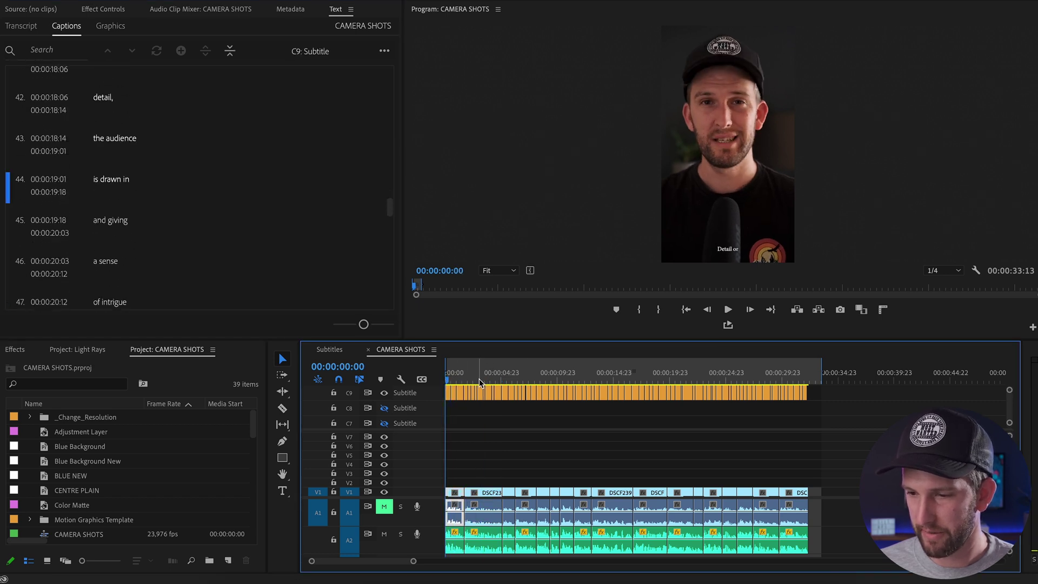
key("space")
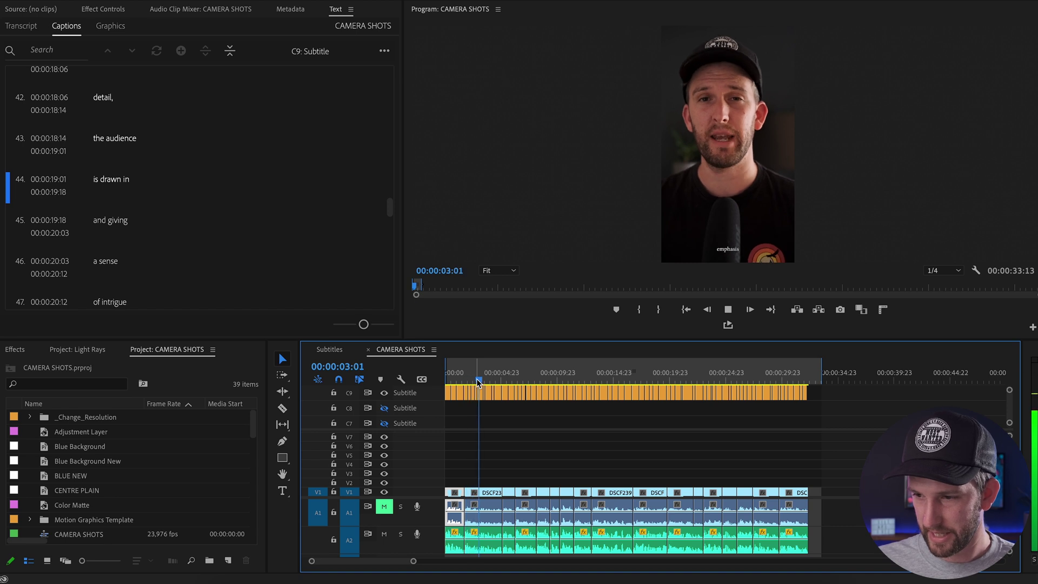
key("space")
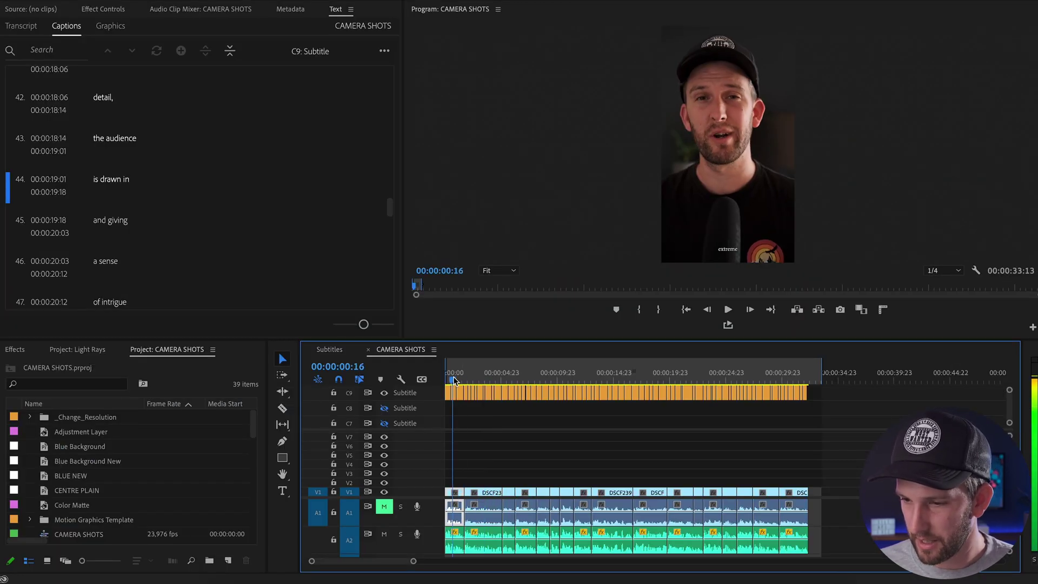
left_click(448, 382)
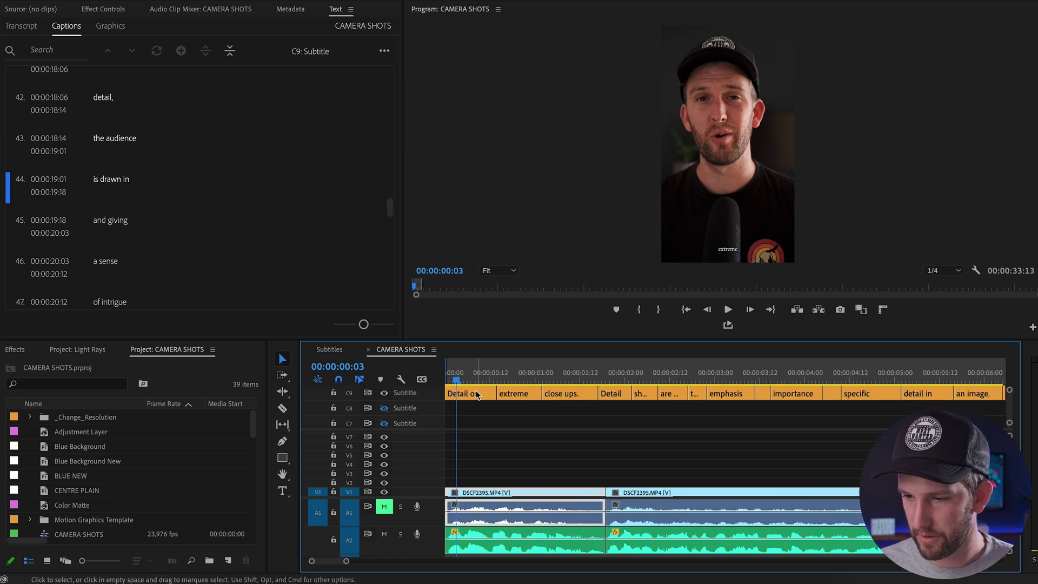
Open the styling settings for the first caption clip, 'Detail or'
left_click(477, 395)
scroll(473, 401, "down", 1)
scroll(473, 401, "up", 1)
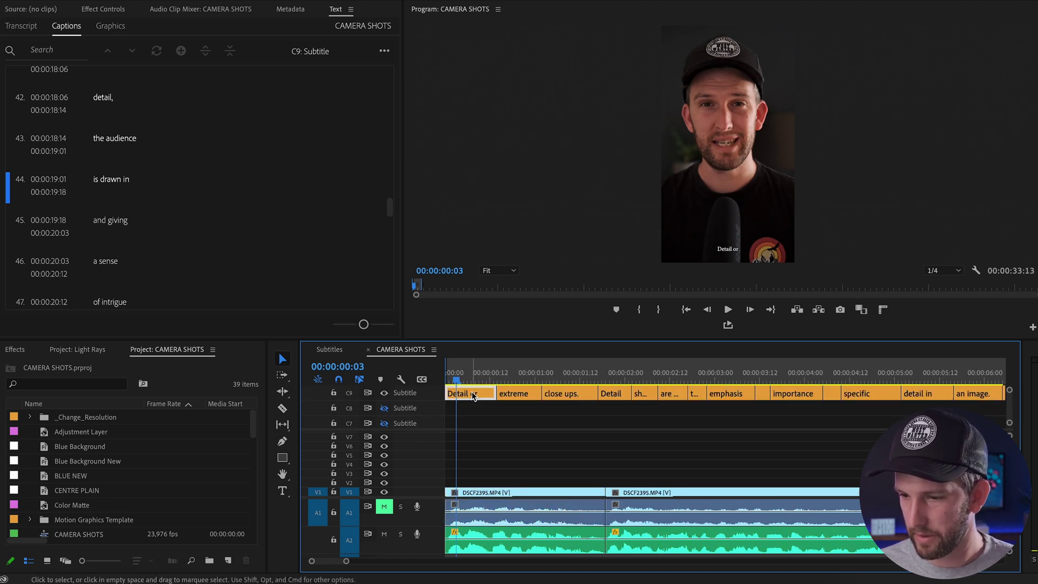
double_click(472, 395)
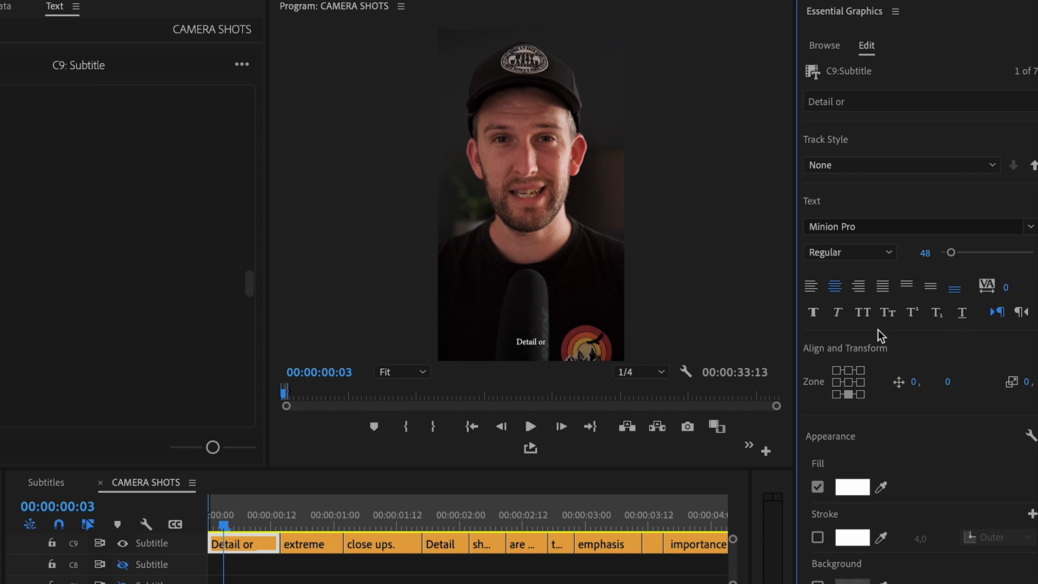
Centre the caption mid-frame in CMG Sans ExtraBold Wide, All Caps, size 77
left_click(848, 382)
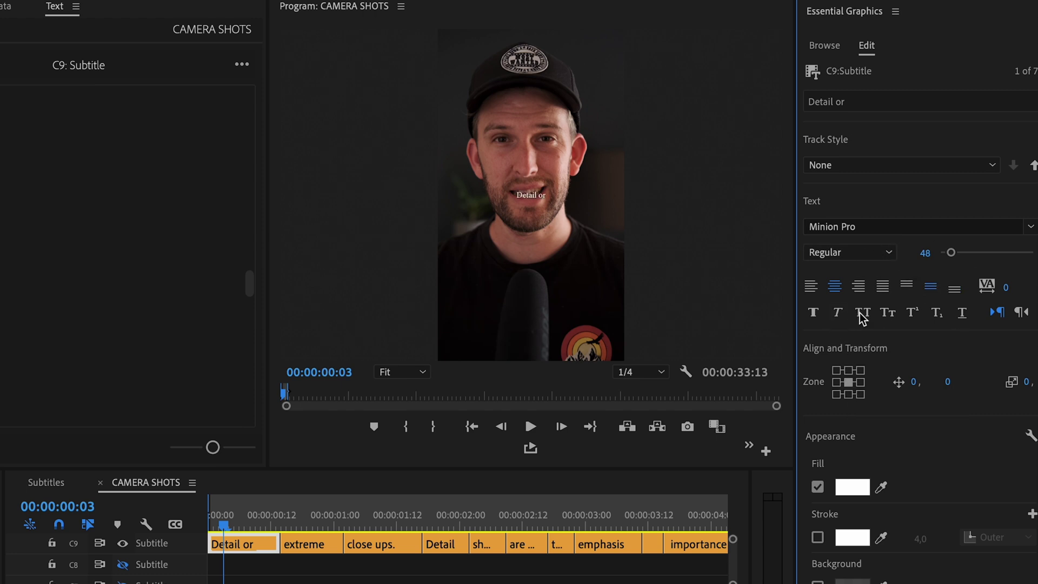
left_click(901, 226)
type("cmg")
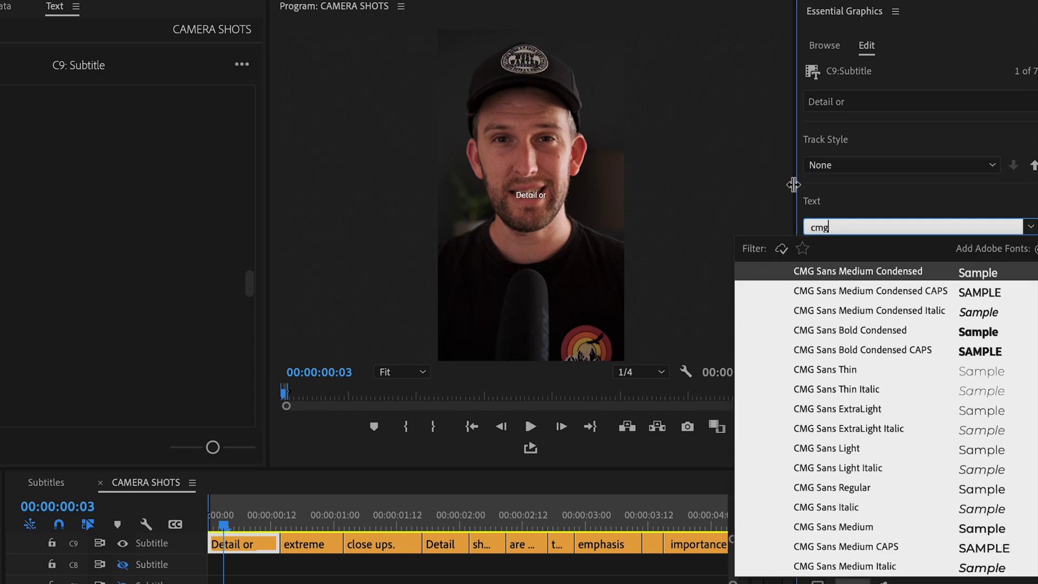
scroll(764, 420, "down", 5)
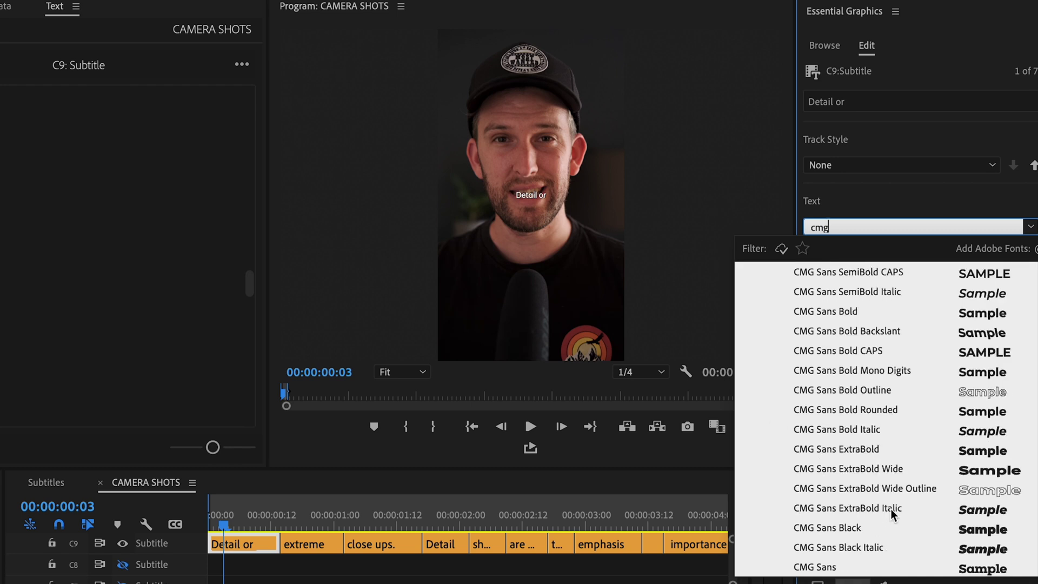
left_click(891, 469)
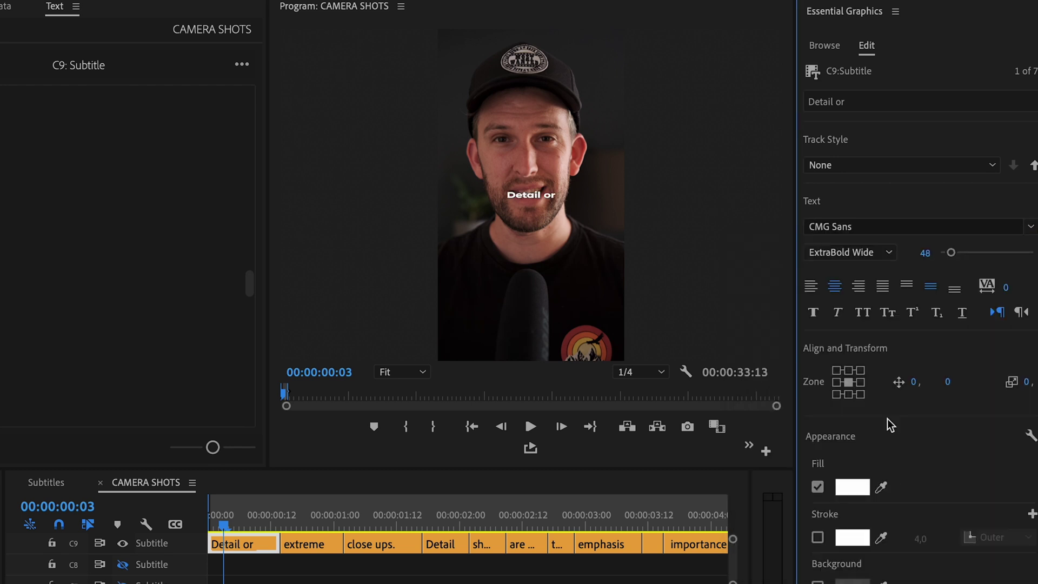
left_click(863, 313)
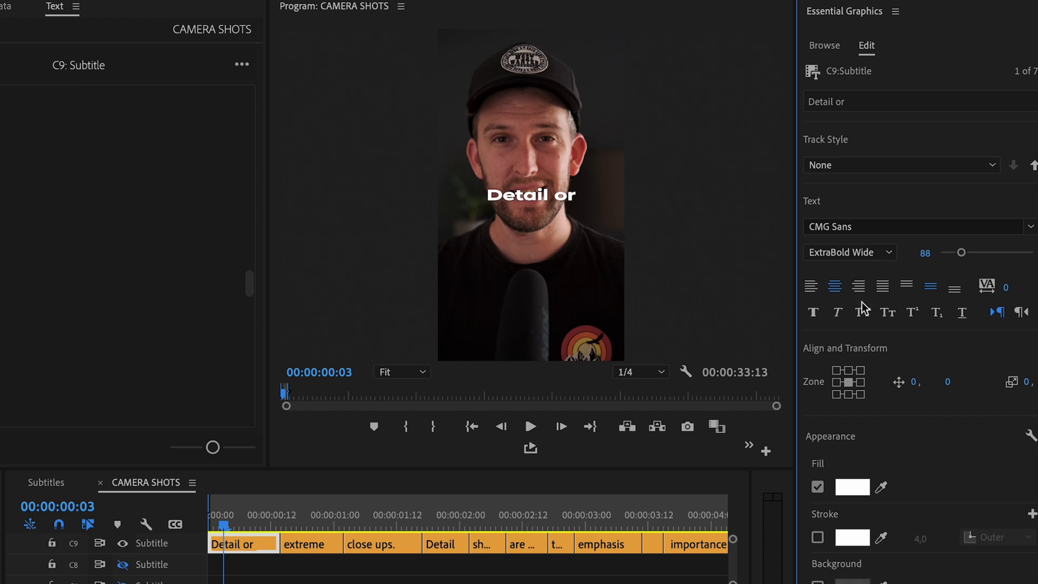
left_click(863, 312)
left_click_drag(925, 253, 836, 546)
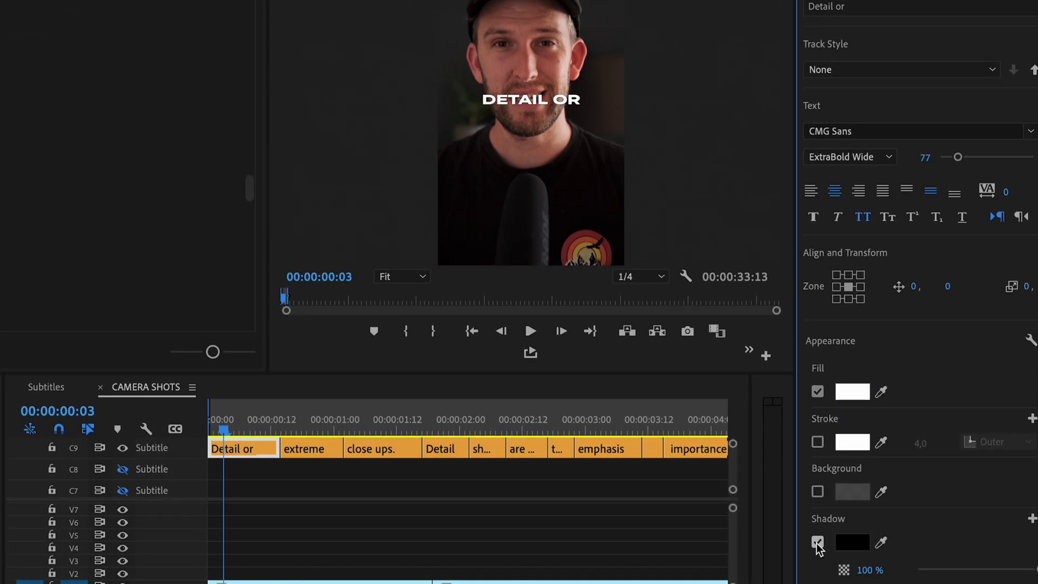
Turn off the caption's shadow and add a black stroke of width 21
left_click(817, 541)
left_click(818, 442)
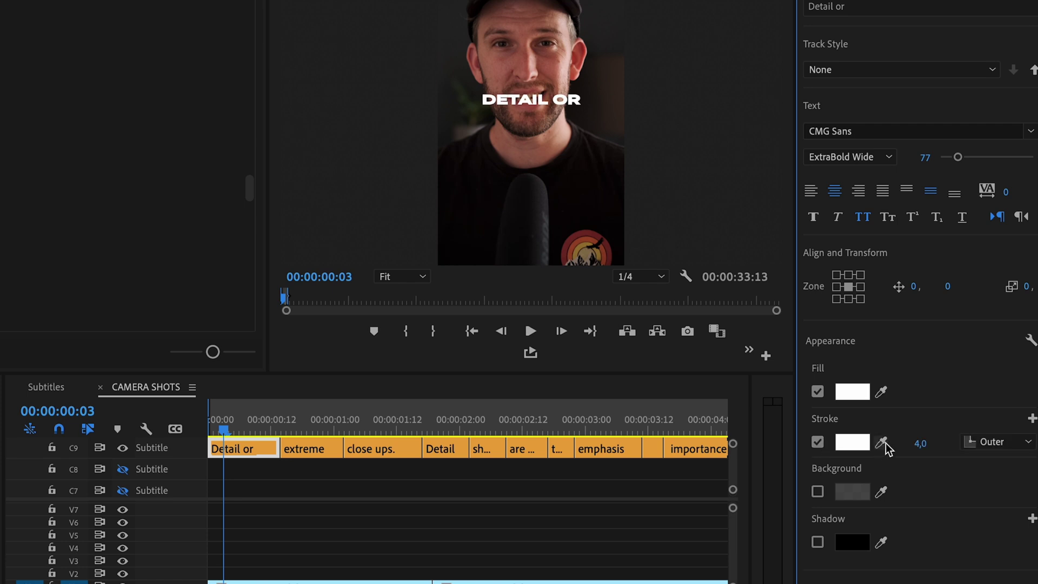
left_click(852, 441)
left_click(503, 173)
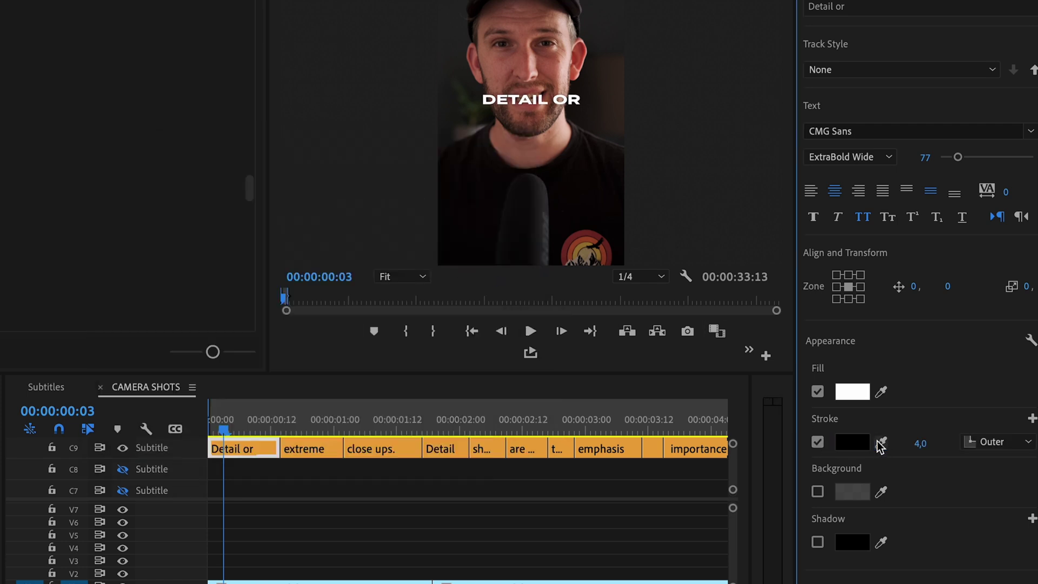
left_click_drag(926, 451, 952, 451)
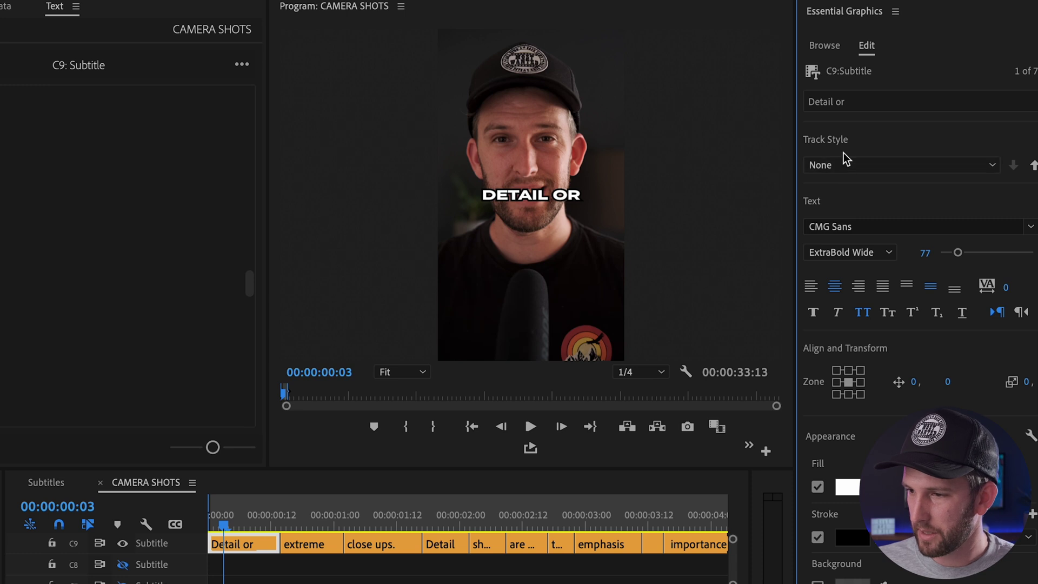
Apply the CENTRE PLAIN track style to the captions and preview the result
left_click(878, 165)
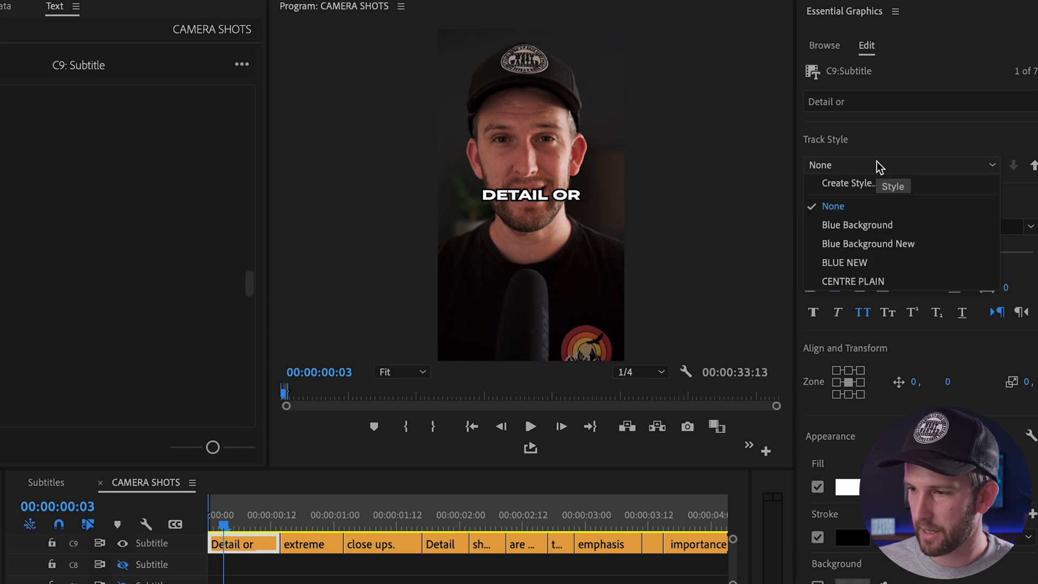
left_click(860, 184)
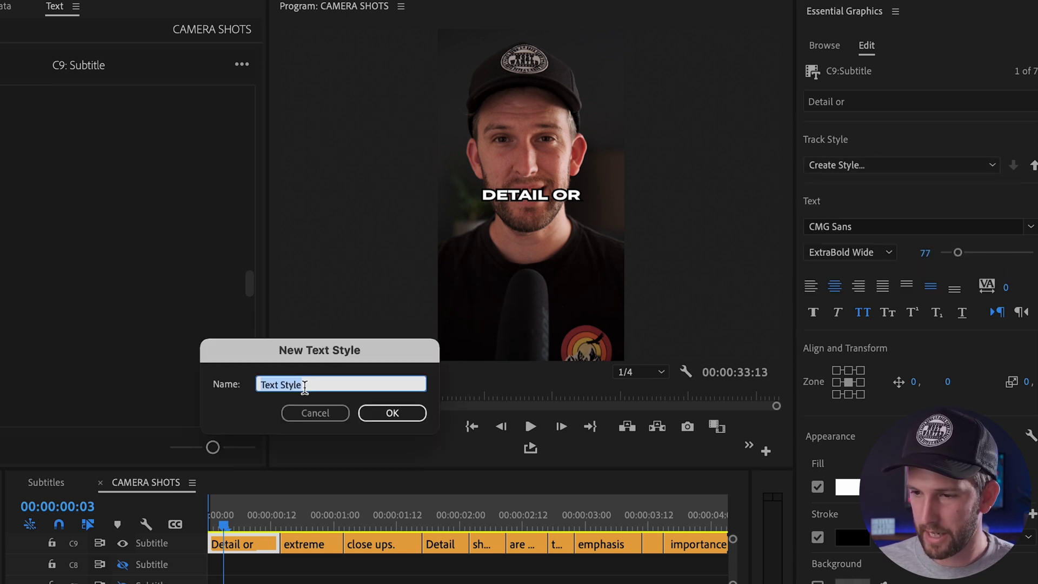
left_click(320, 414)
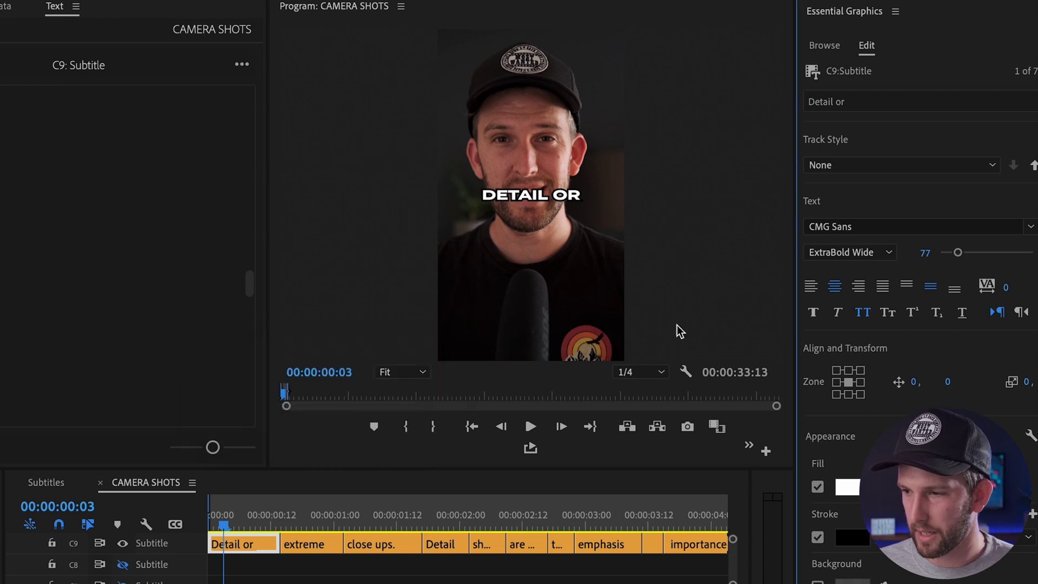
left_click(844, 167)
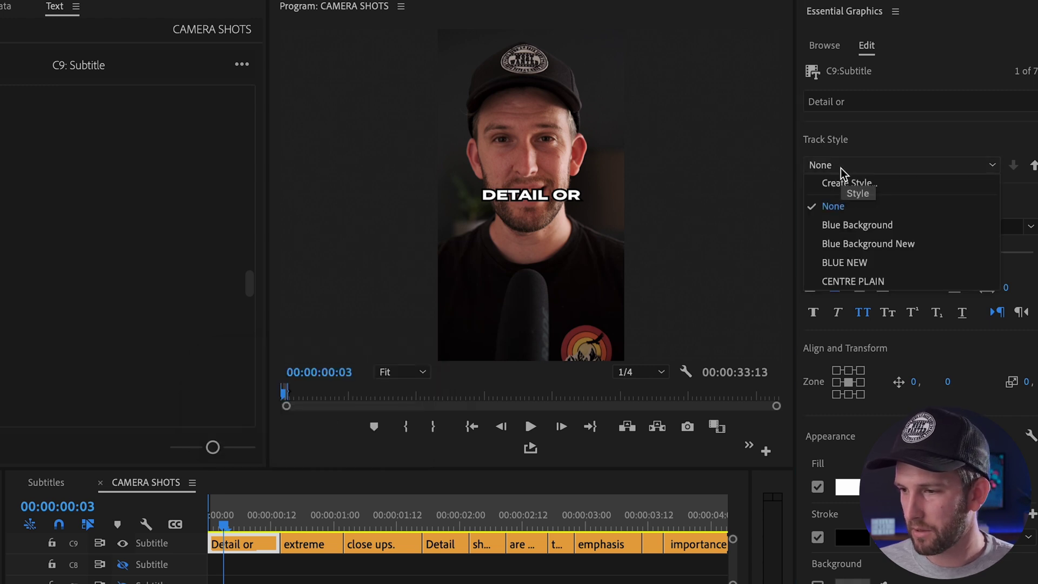
left_click(852, 282)
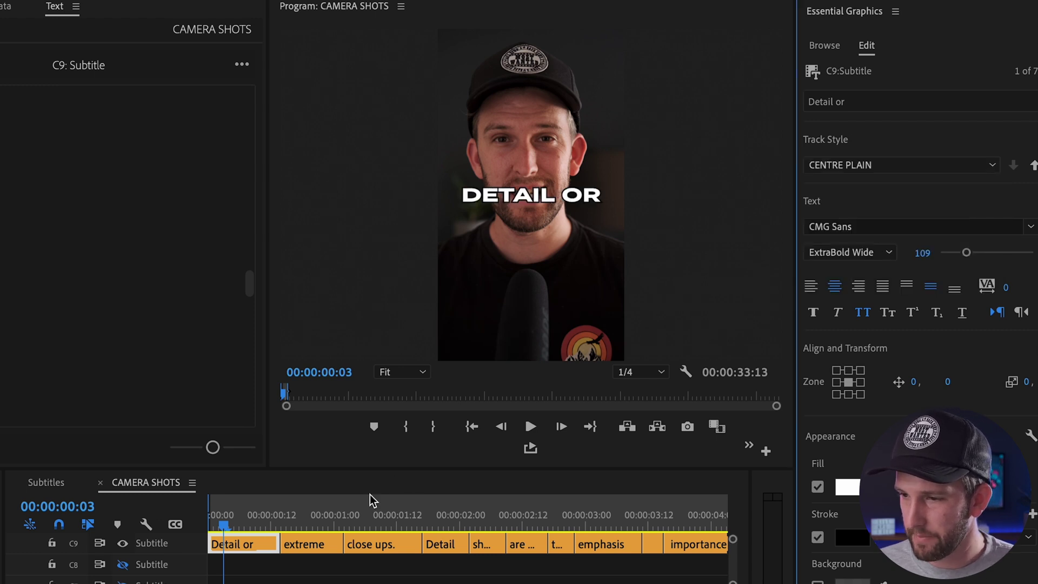
key("space")
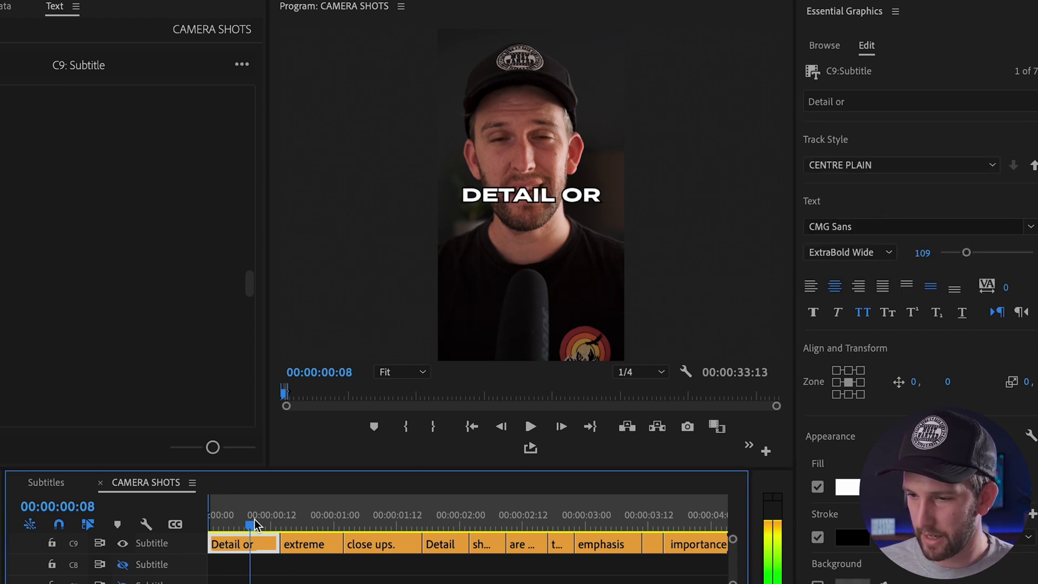
Play the sequence from the start and scrub to the 'close ups.' caption
left_click(239, 519)
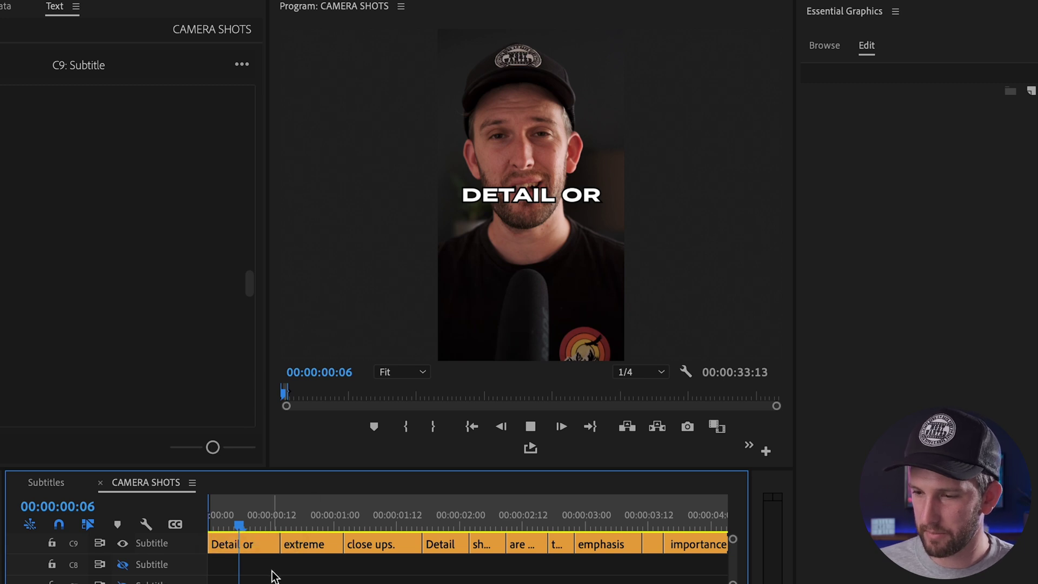
key("space")
left_click(216, 500)
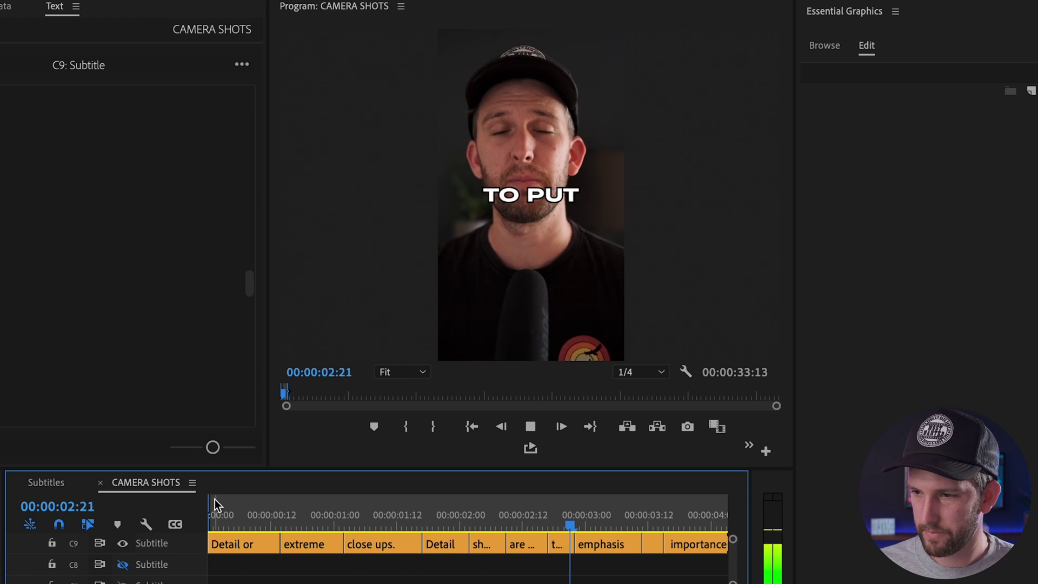
left_click(252, 517)
left_click_drag(254, 515, 377, 539)
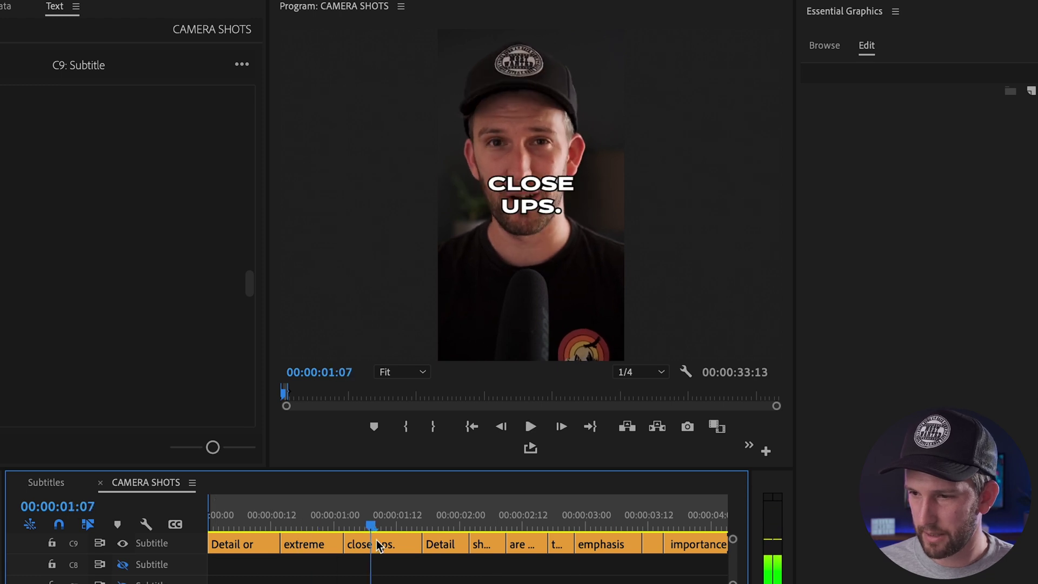
Widen the CLOSE UPS. caption's text box in the Program monitor to fit one line
left_click(391, 550)
left_click(560, 186)
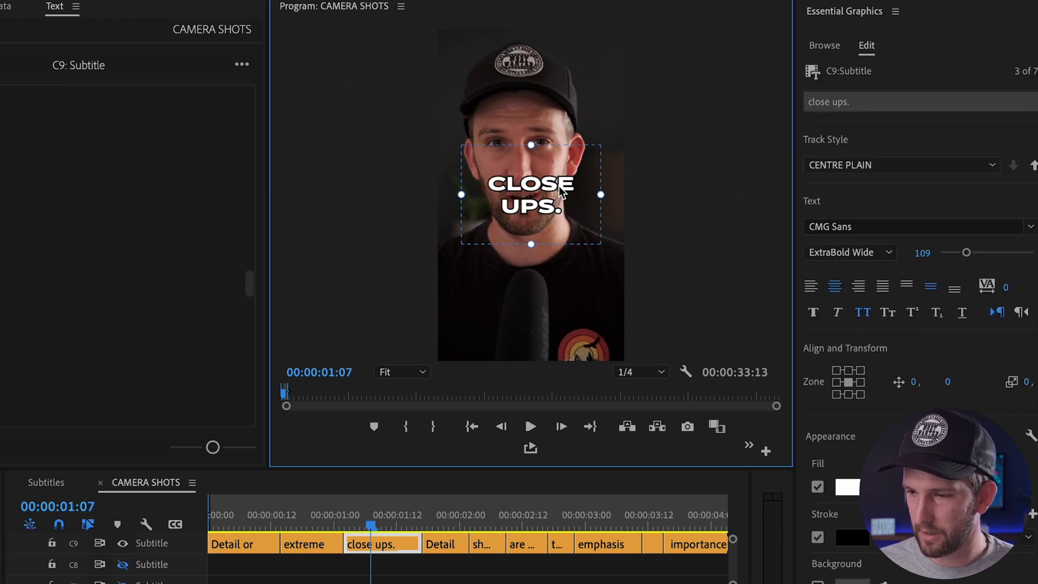
left_click(413, 562)
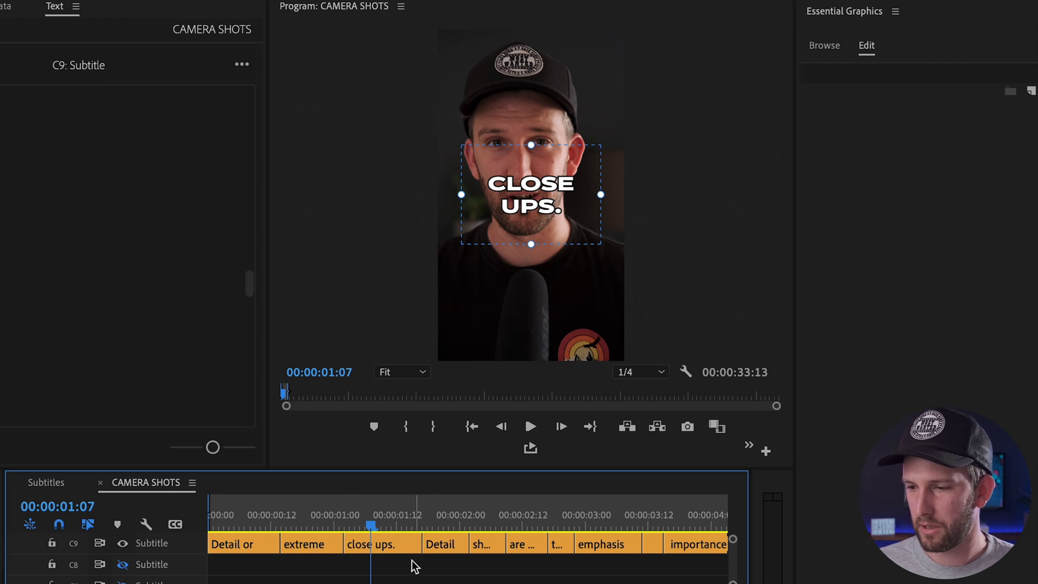
left_click(389, 546)
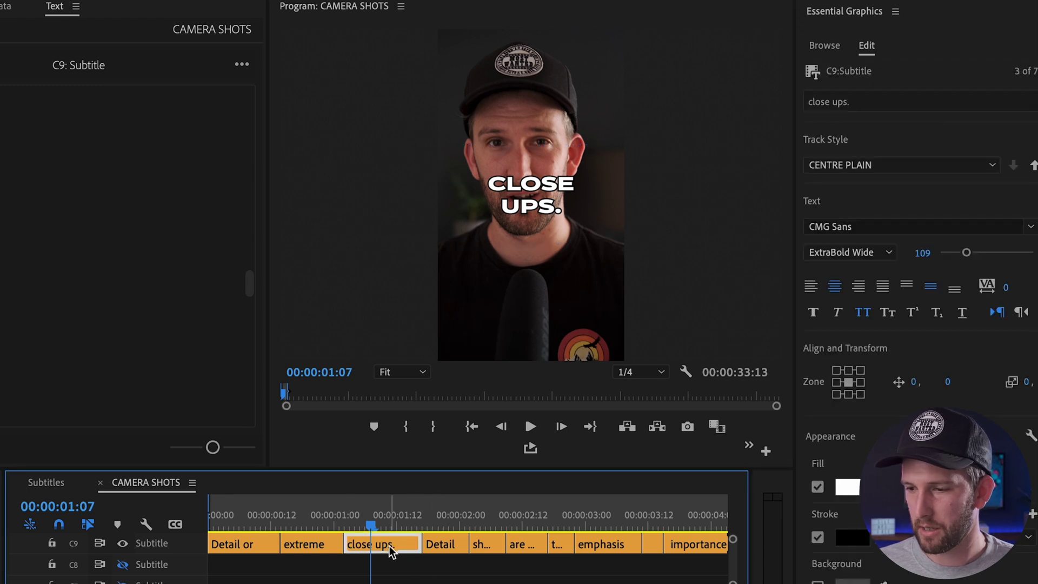
left_click(528, 210)
left_click_drag(600, 196, 616, 195)
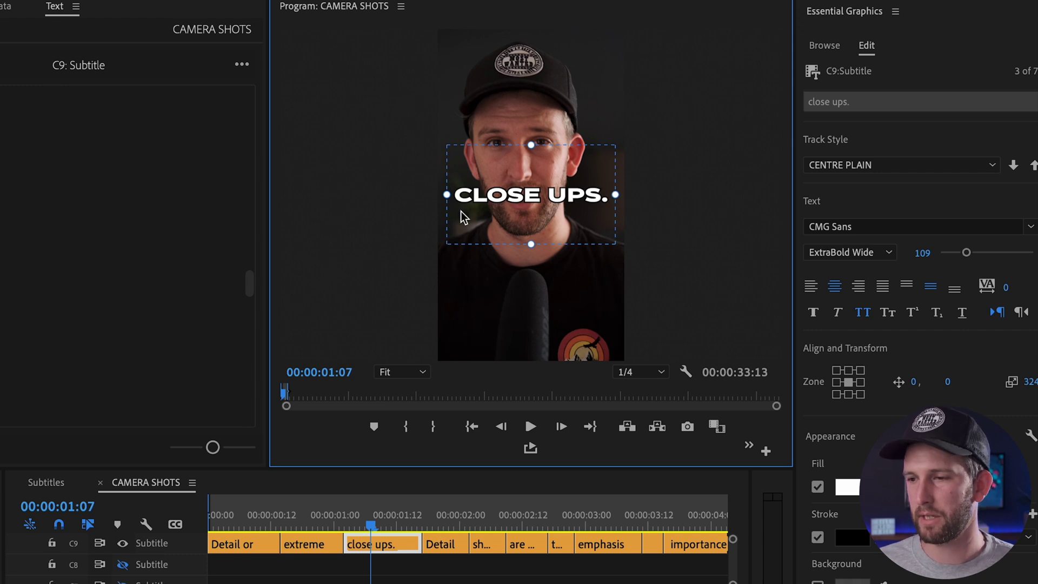
Split the 'a great way' caption at the playhead near 00:00:14:08
left_click(340, 527)
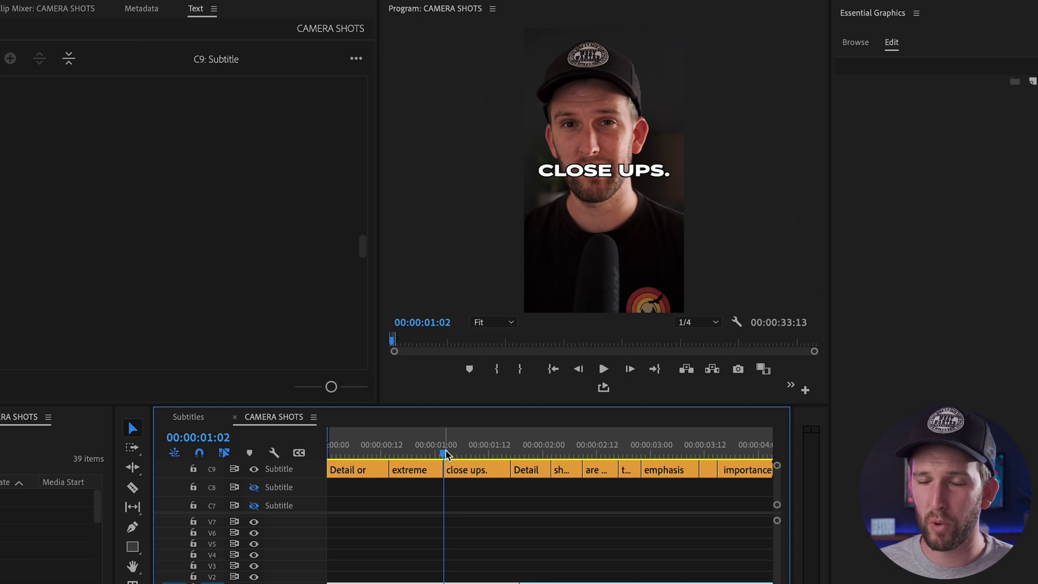
left_click(643, 454)
left_click_drag(509, 432, 577, 442)
key("backslash")
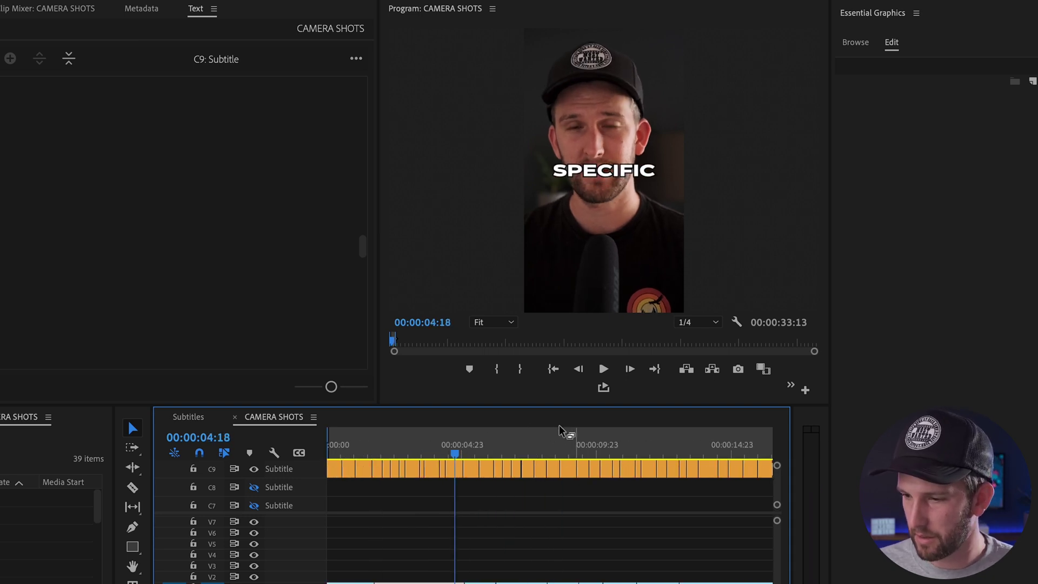
left_click(519, 431)
key("backslash")
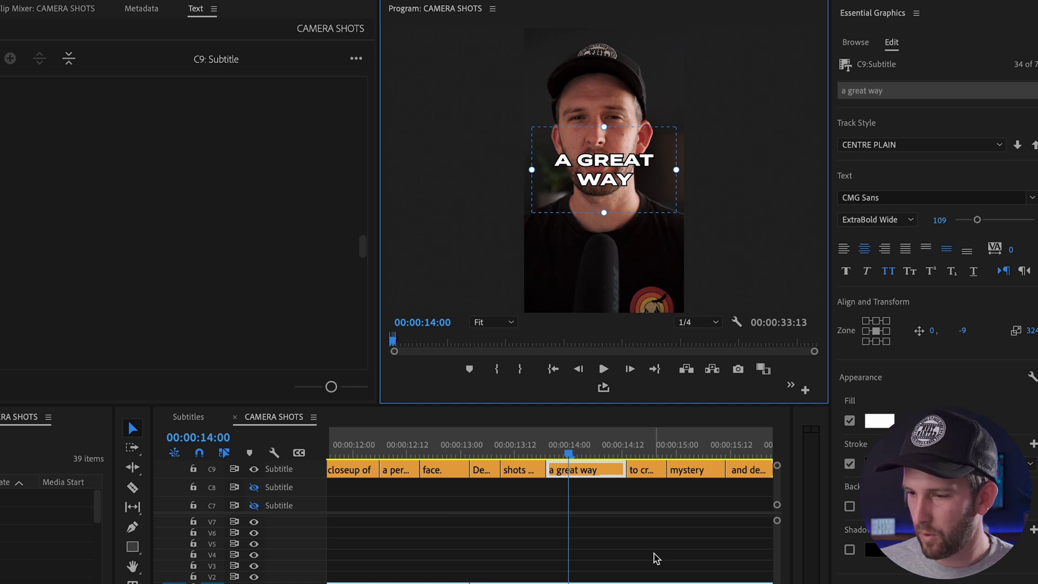
left_click(540, 446)
left_click(547, 446)
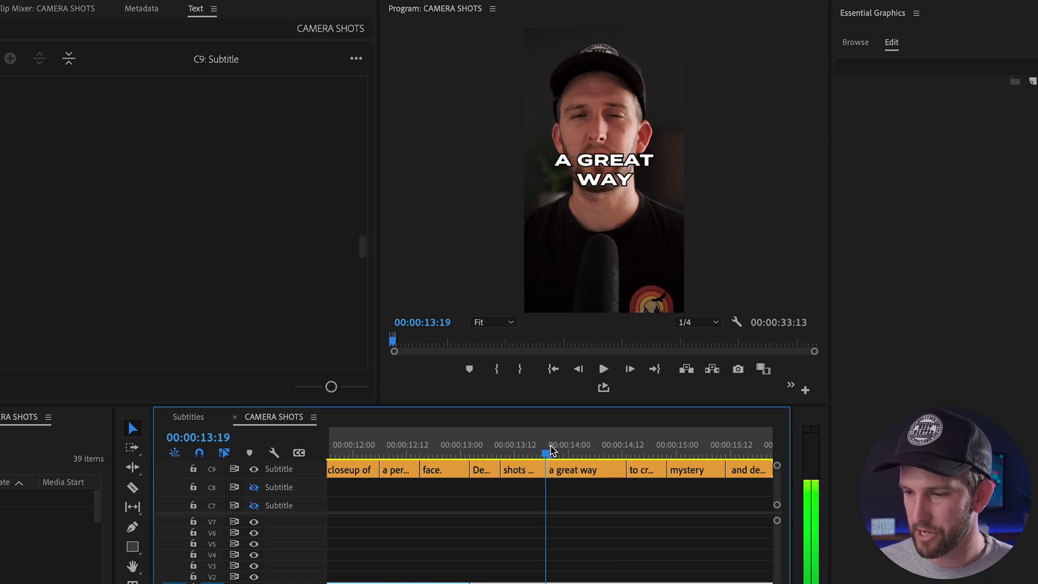
left_click(605, 470)
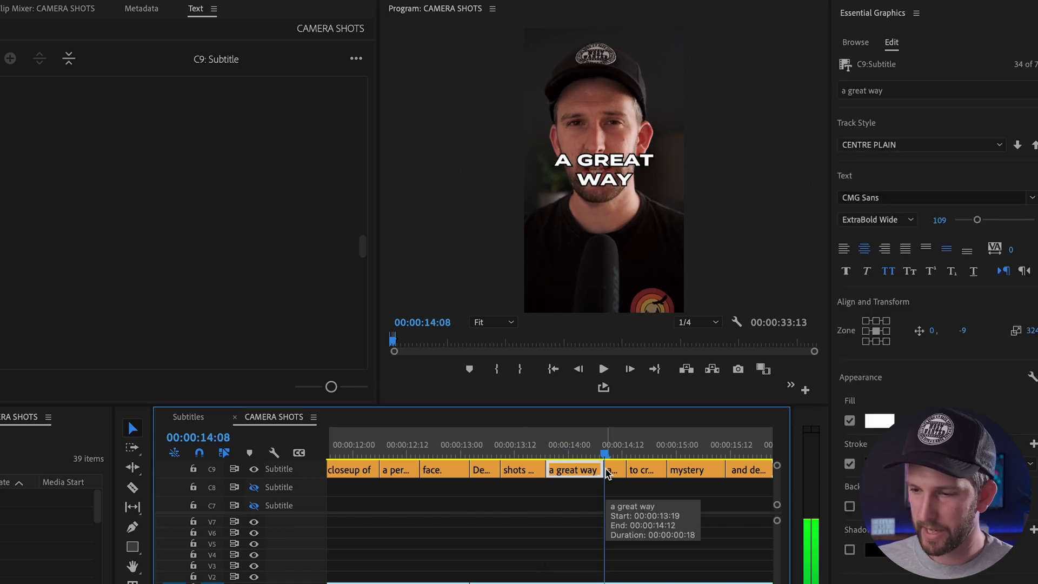
key("ctrl+k")
Delete WAY from the first part's text so it reads A GREAT
left_click(573, 447)
left_click(569, 469)
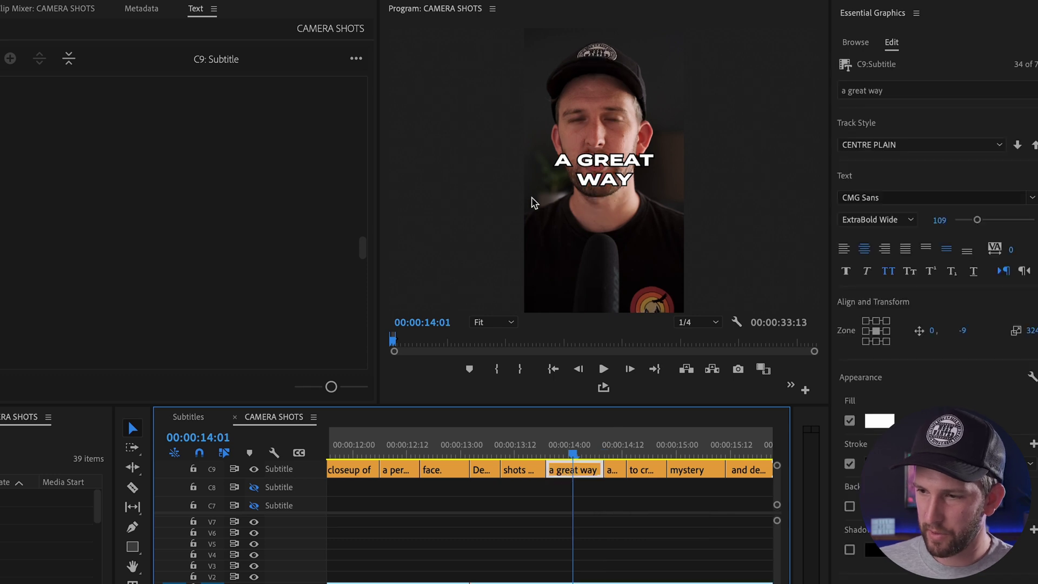
double_click(615, 179)
double_click(614, 180)
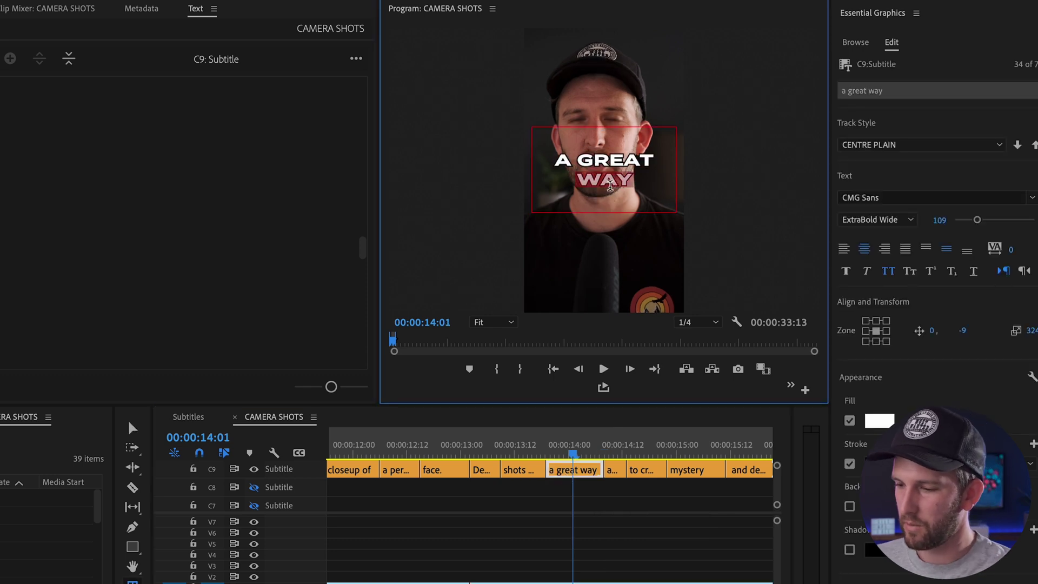
key("BackSpace")
left_click(613, 451)
left_click(602, 161)
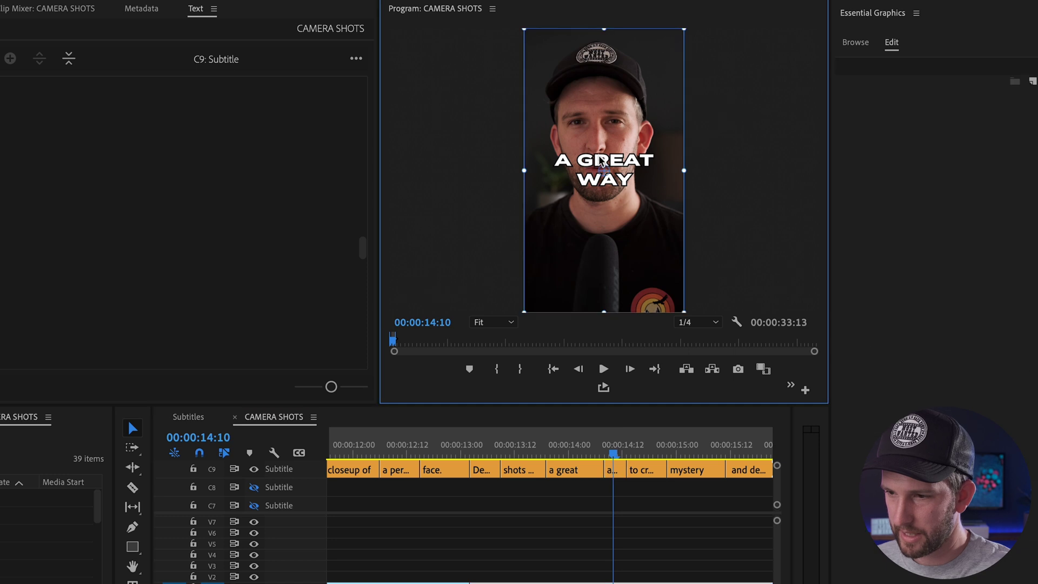
left_click(547, 559)
key("Home")
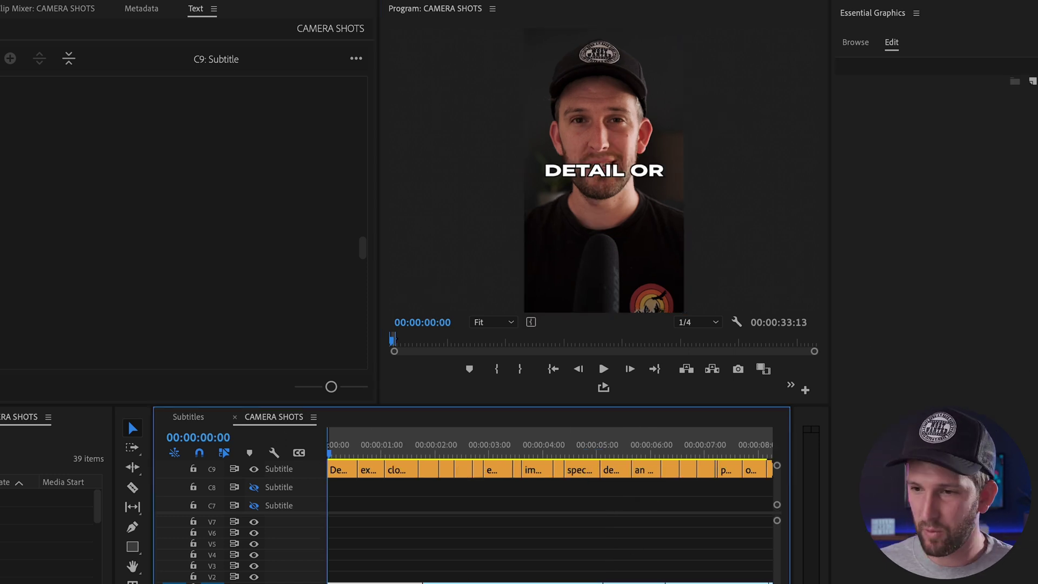
Marquee-select every caption clip and use Upgrade Caption to Graphic to place them on V9
key("backslash")
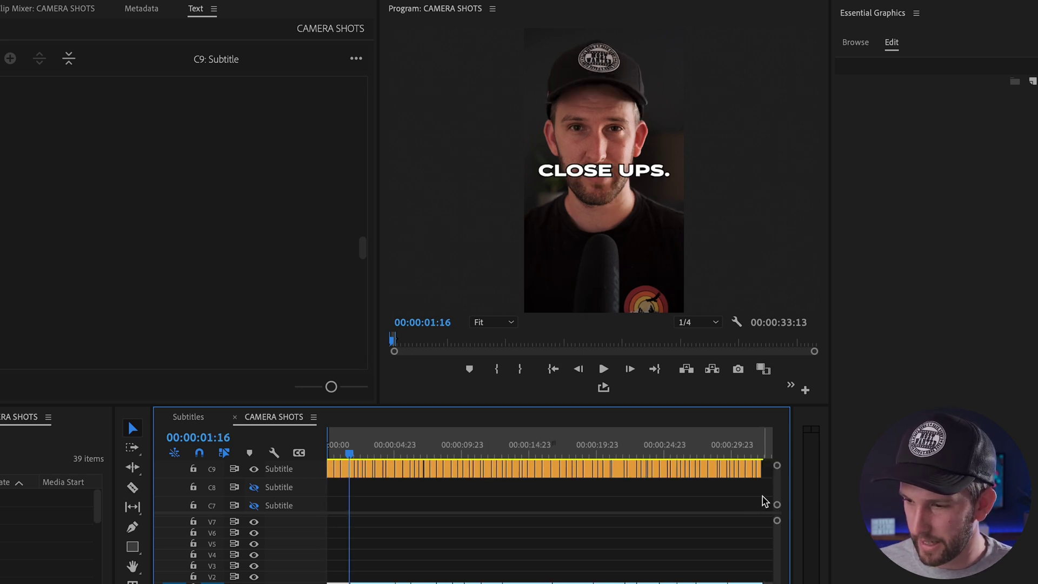
left_click_drag(763, 496, 328, 447)
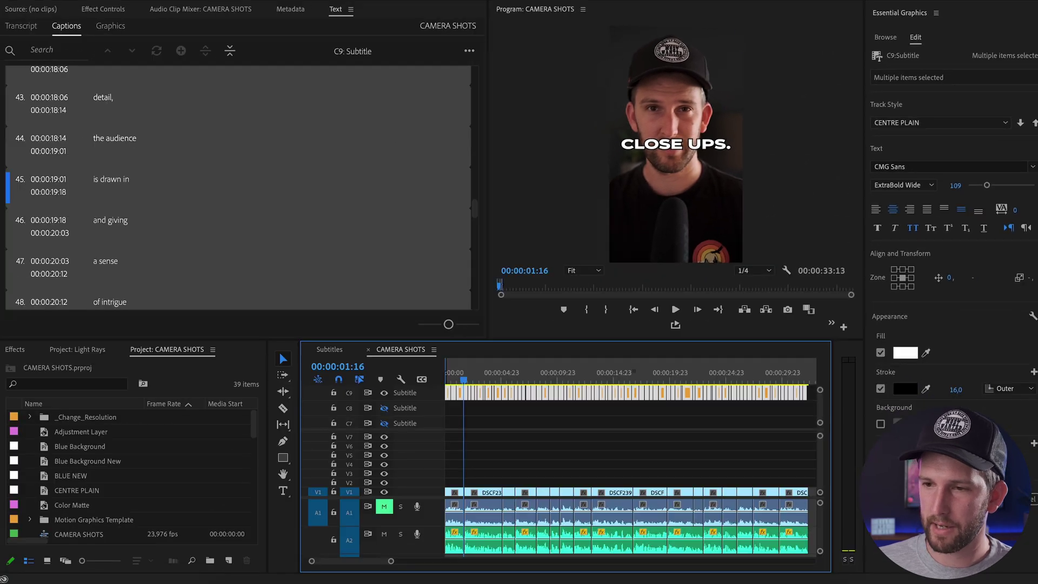
left_click(292, 2)
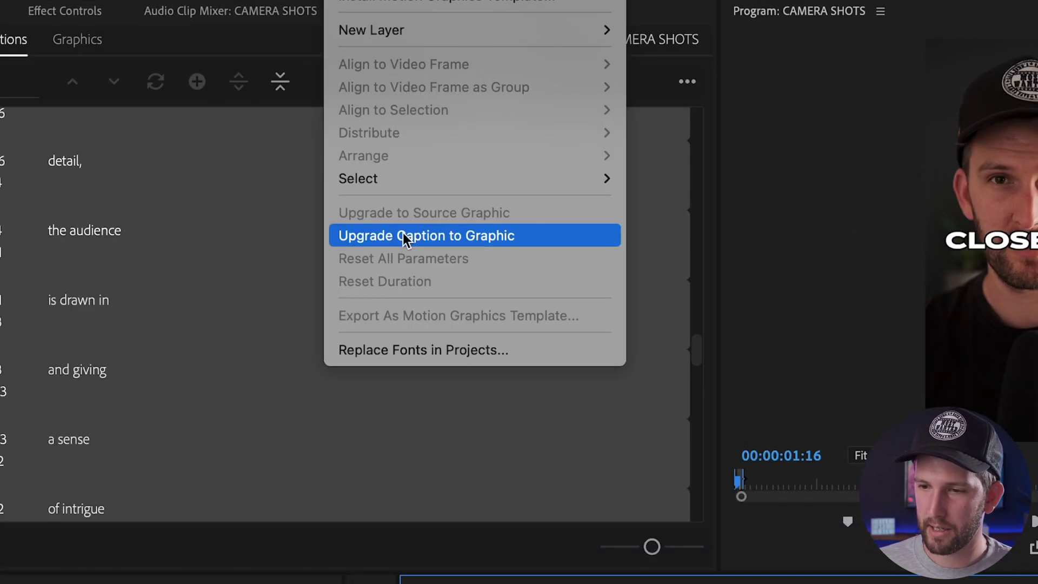
left_click(403, 235)
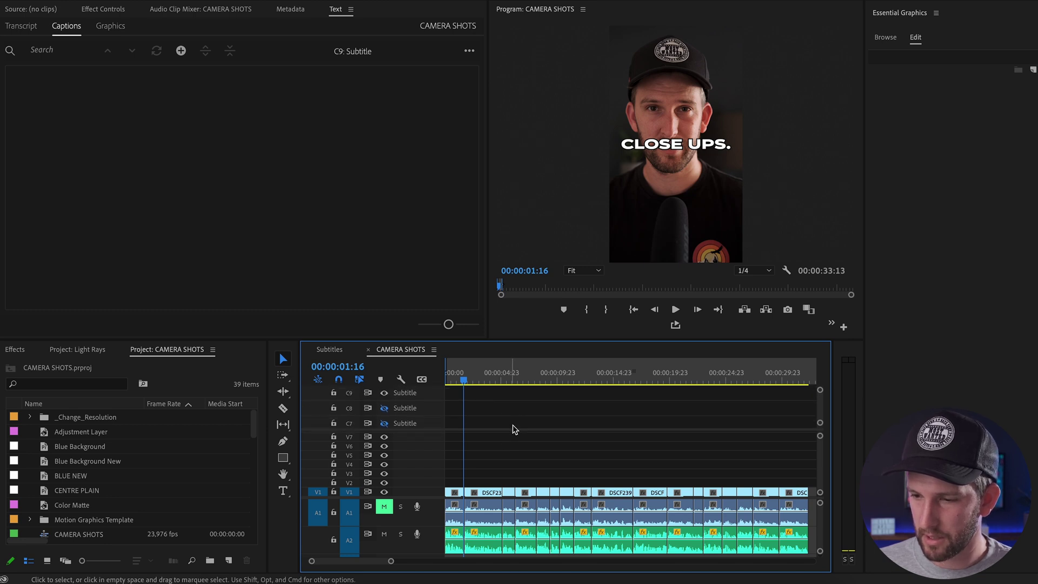
Play the converted caption graphics back from the sequence start
scroll(492, 474, "up", 3)
left_click_drag(469, 380, 448, 380)
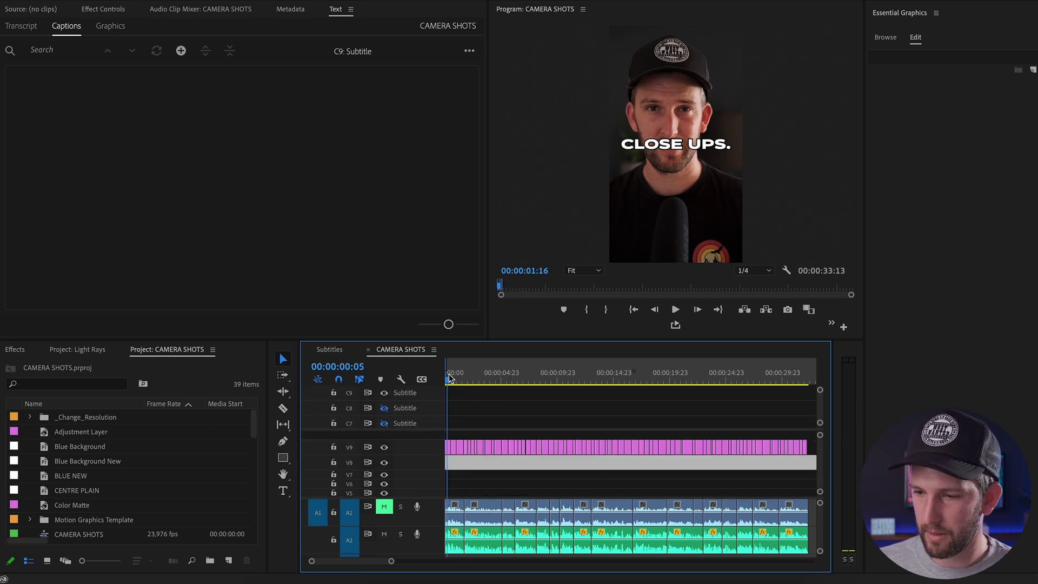
key("space")
key("space")
key("equal")
key("equal")
key("equal")
left_click(465, 449)
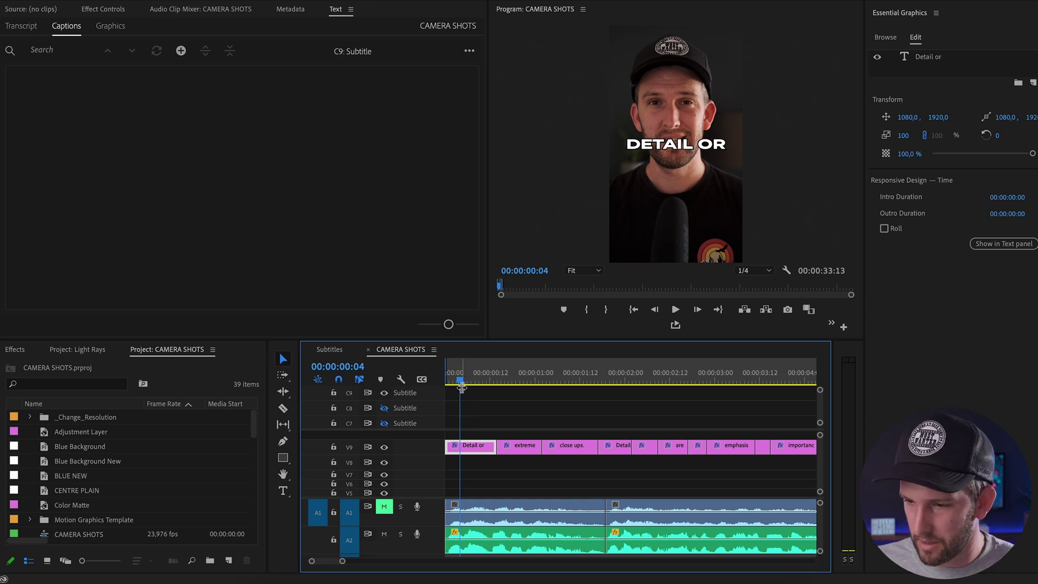
Apply Transform Preset 2 (pop in) from FIN TEXT PRESETS to the Detail or clip and preview it
left_click_drag(460, 380, 454, 381)
left_click(14, 349)
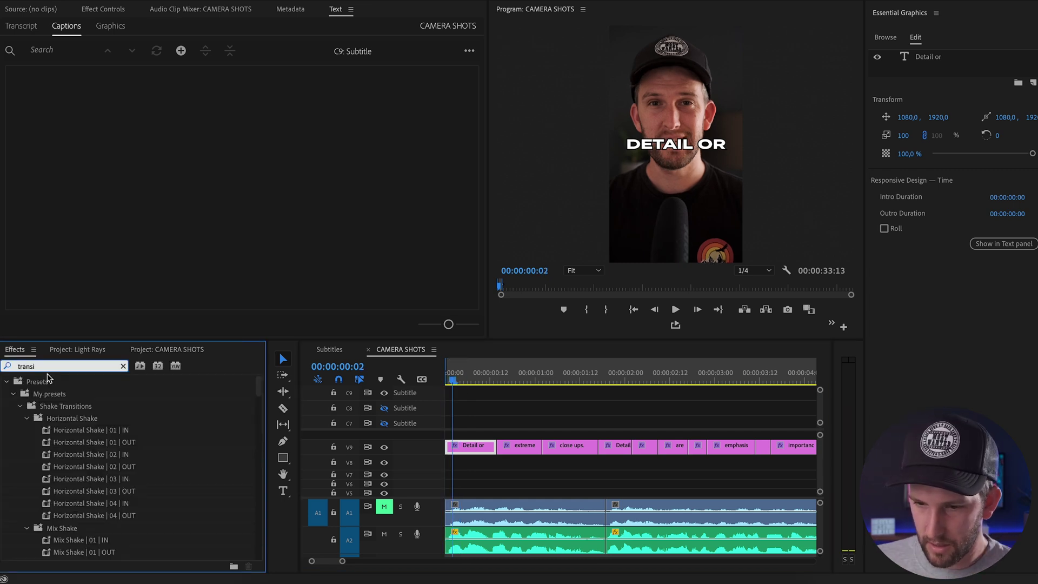
double_click(46, 366)
key("BackSpace")
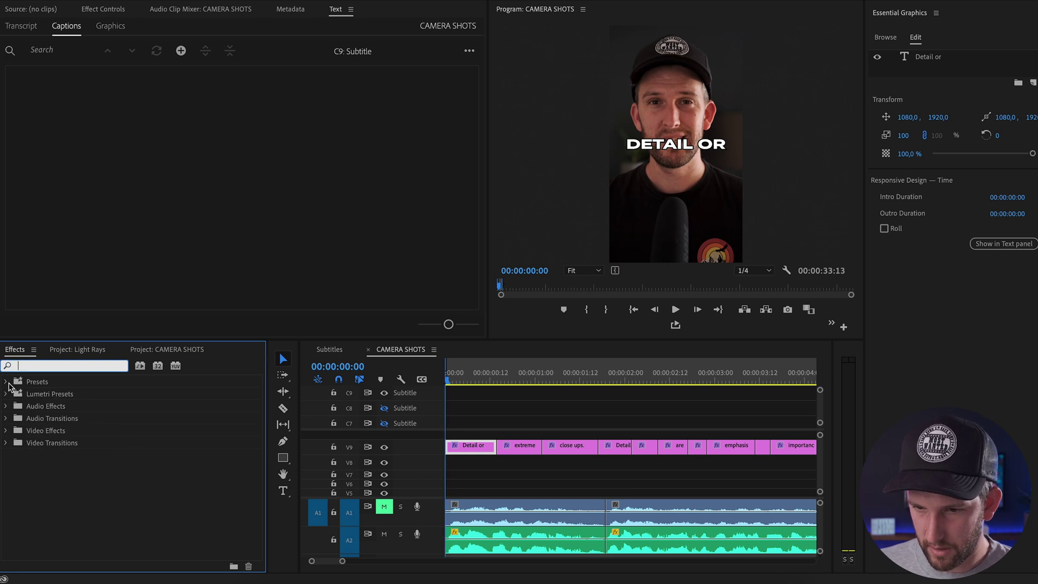
left_click(6, 382)
left_click(12, 504)
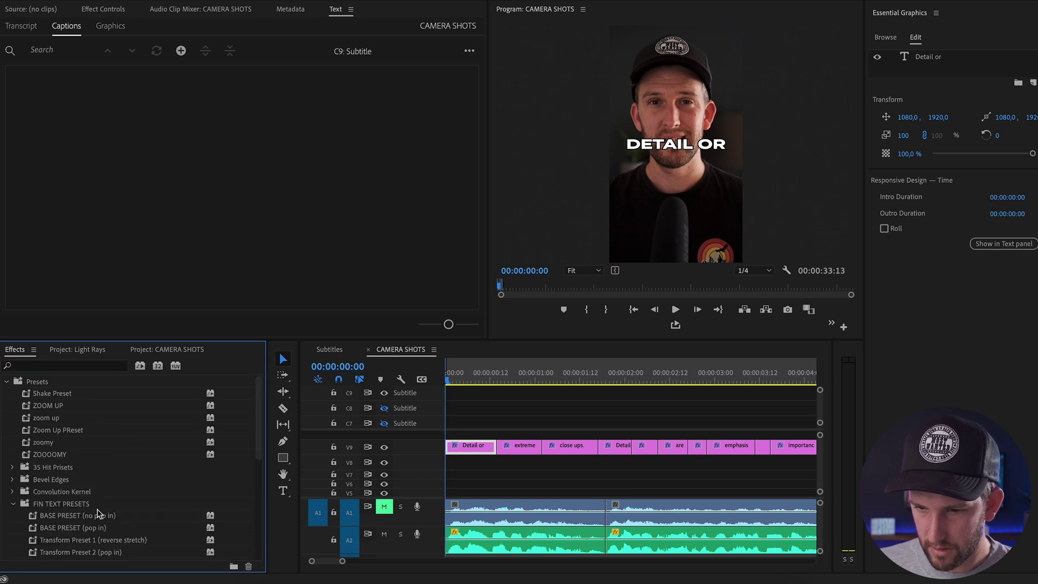
scroll(102, 511, "down", 3)
left_click_drag(108, 503, 459, 448)
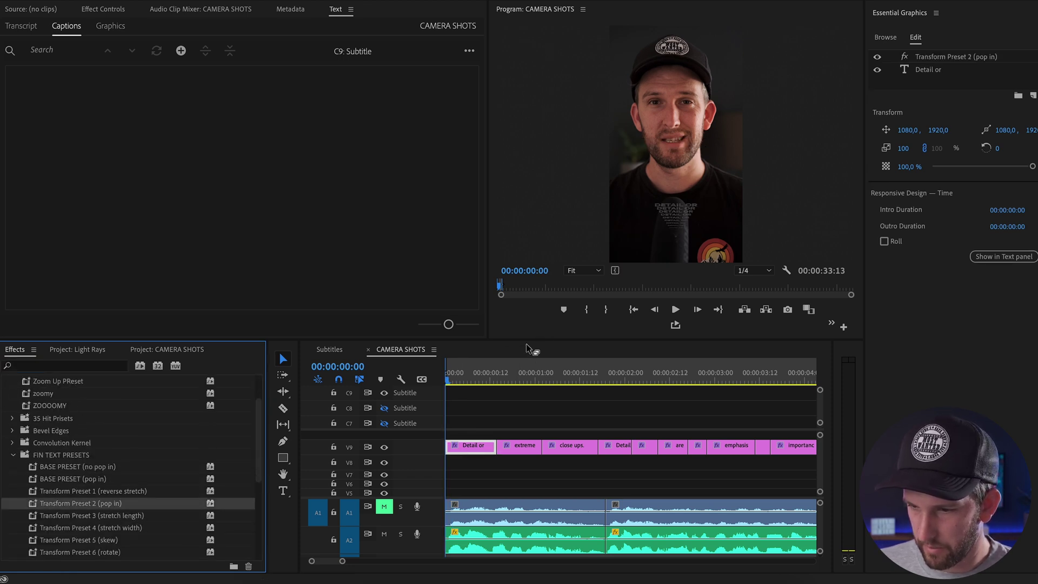
left_click(432, 383)
key("space")
key("space")
Apply the pop-in preset to all V9 caption graphics and play the sequence
key("minus")
key("minus")
key("minus")
key("minus")
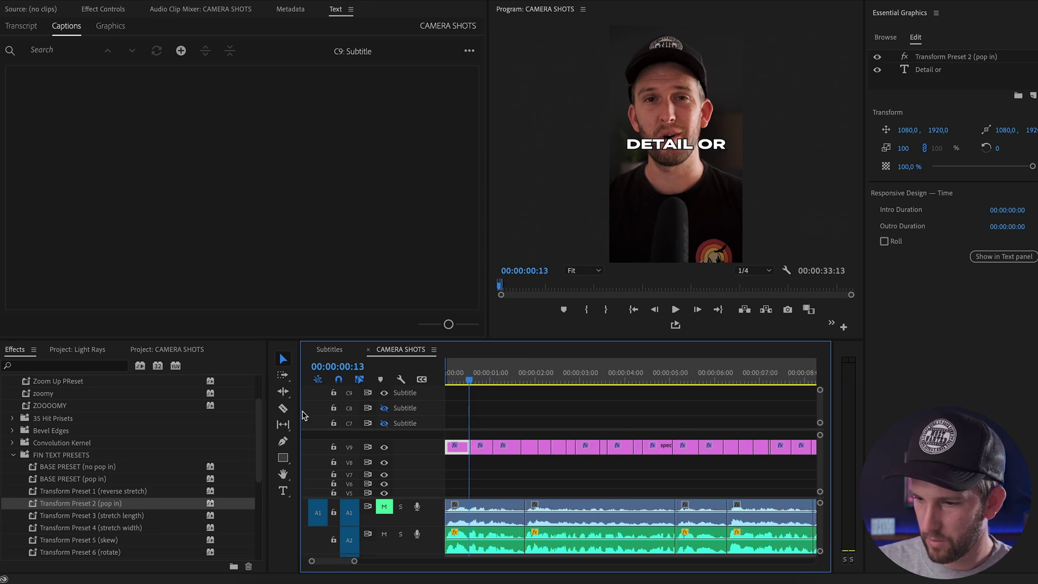
left_click_drag(810, 468, 464, 424)
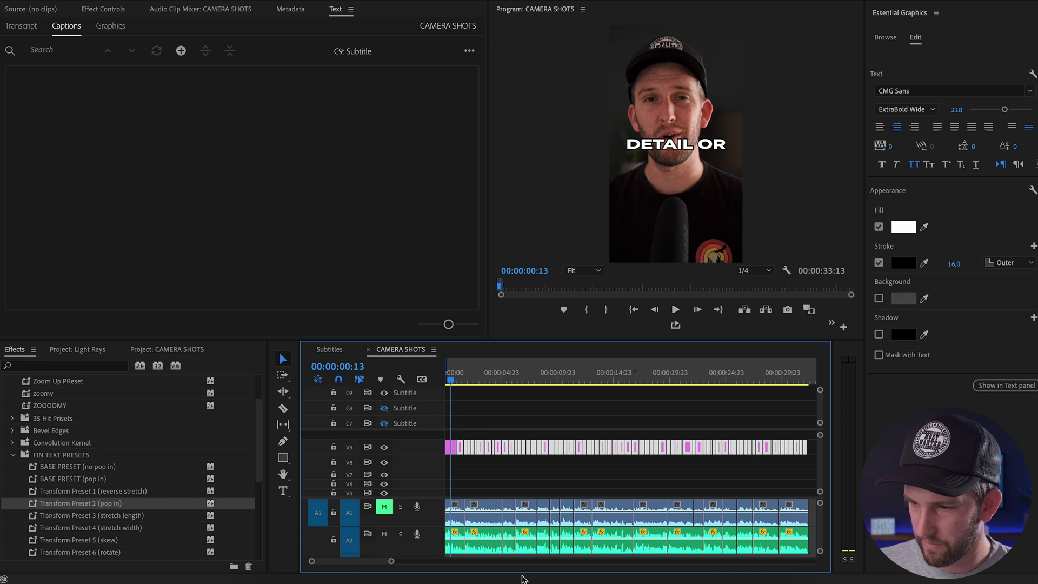
left_click_drag(59, 511, 488, 480)
key("space")
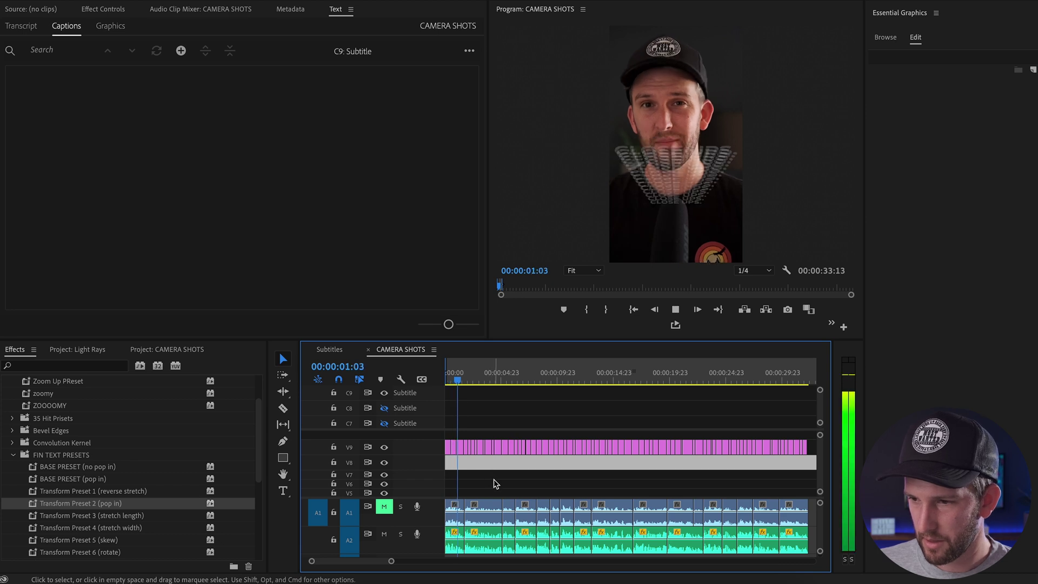
Add the Transform effect to the Detail or caption clip
key("space")
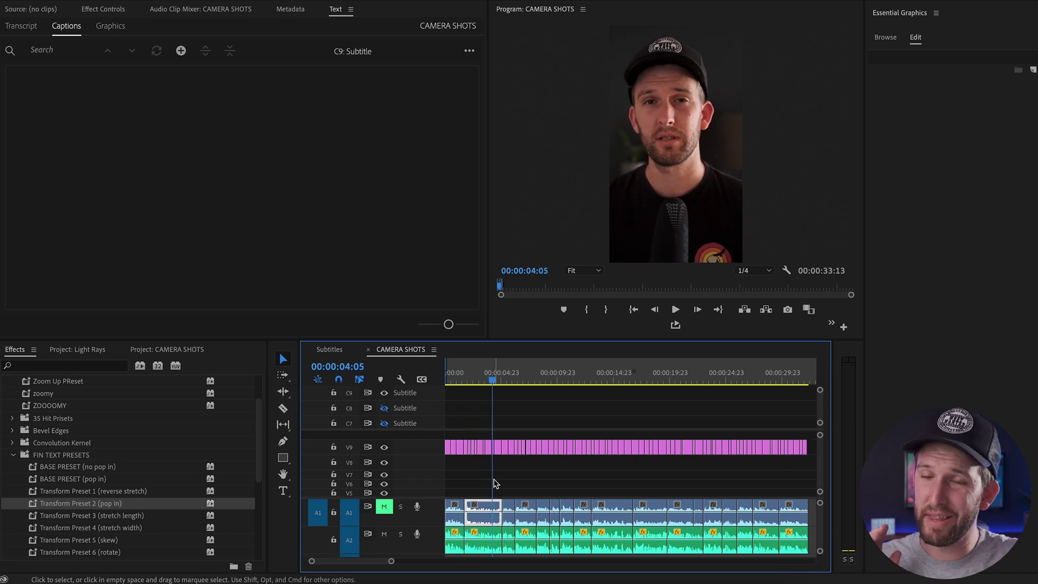
key("Home")
key("=")
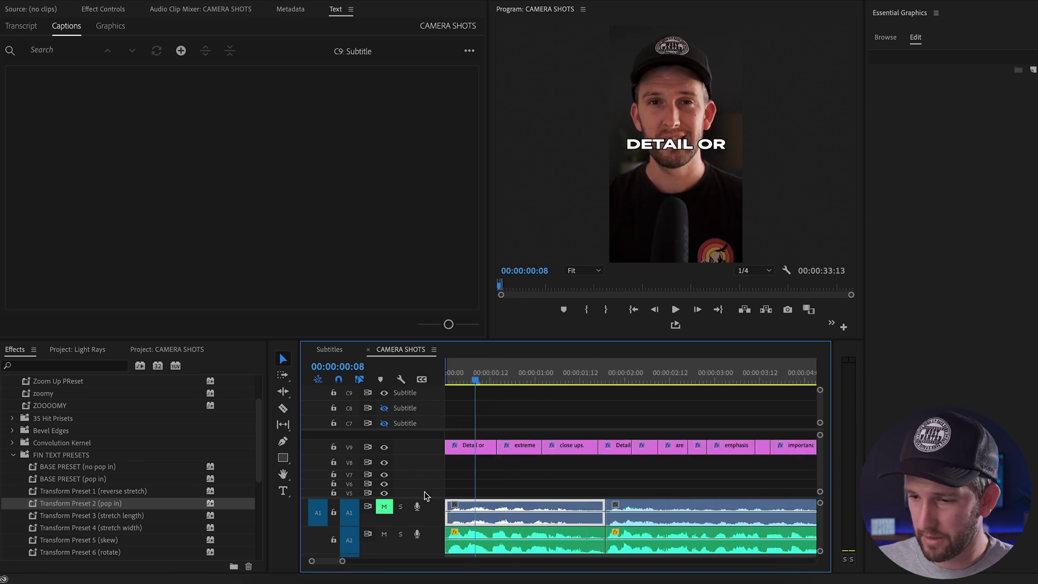
left_click(482, 448)
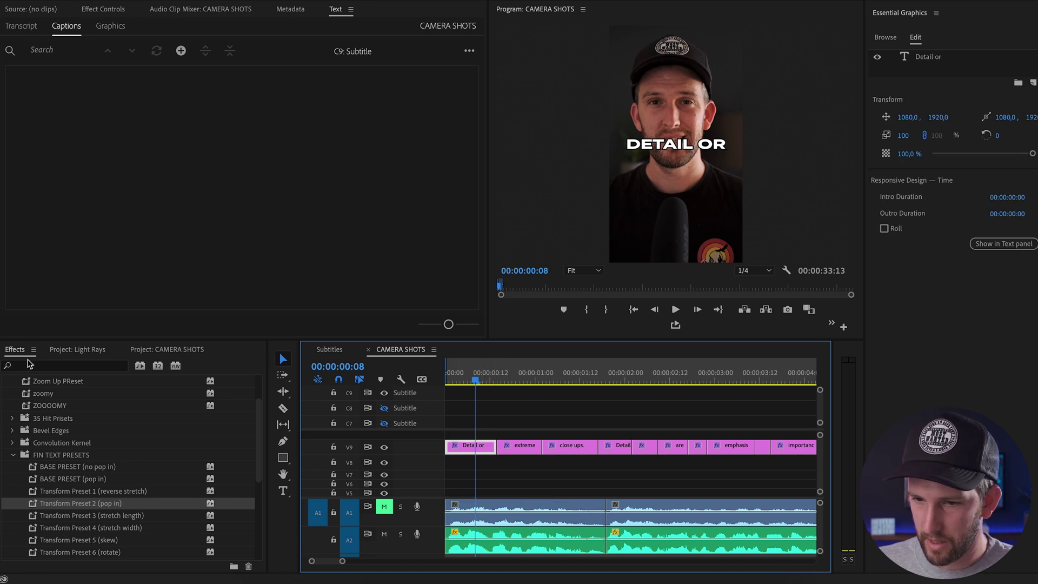
left_click(58, 371)
type("transform")
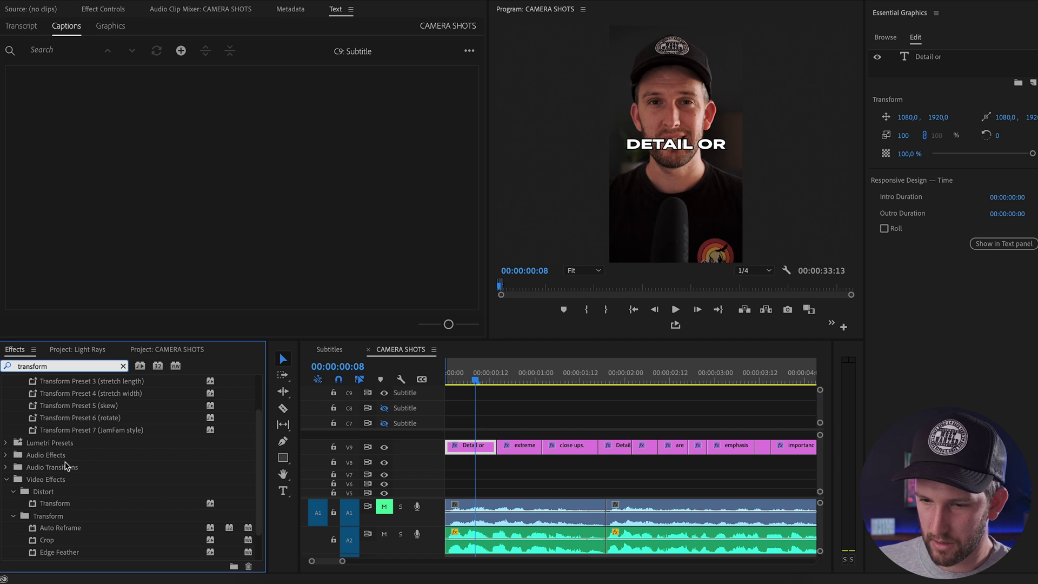
left_click_drag(54, 503, 469, 447)
Turn on Scale, Position and Rotation keyframes in the caption's Transform effect
left_click(95, 11)
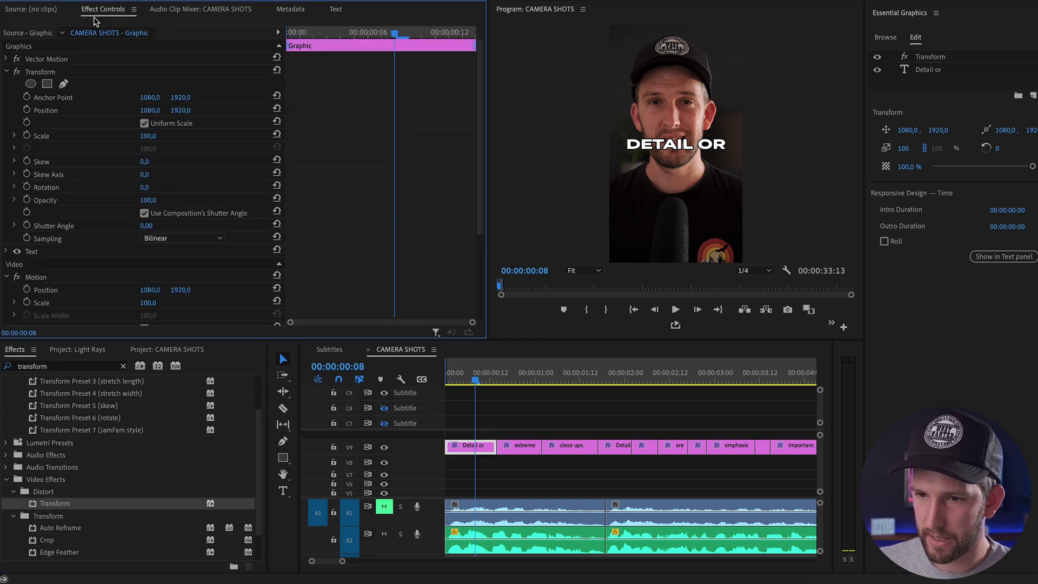
scroll(87, 200, "down", 5)
scroll(89, 209, "up", 5)
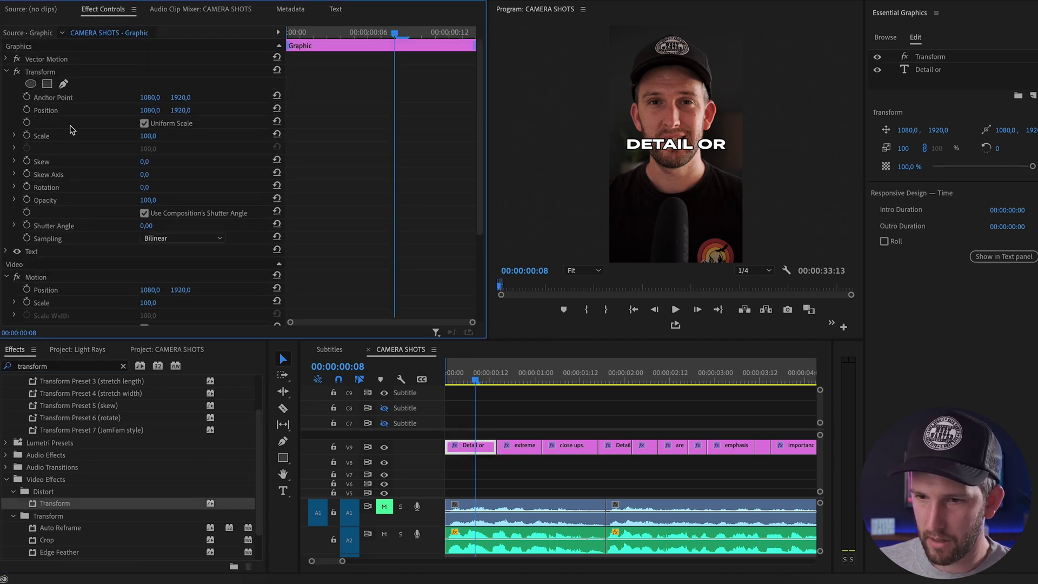
left_click(464, 383)
key("Home")
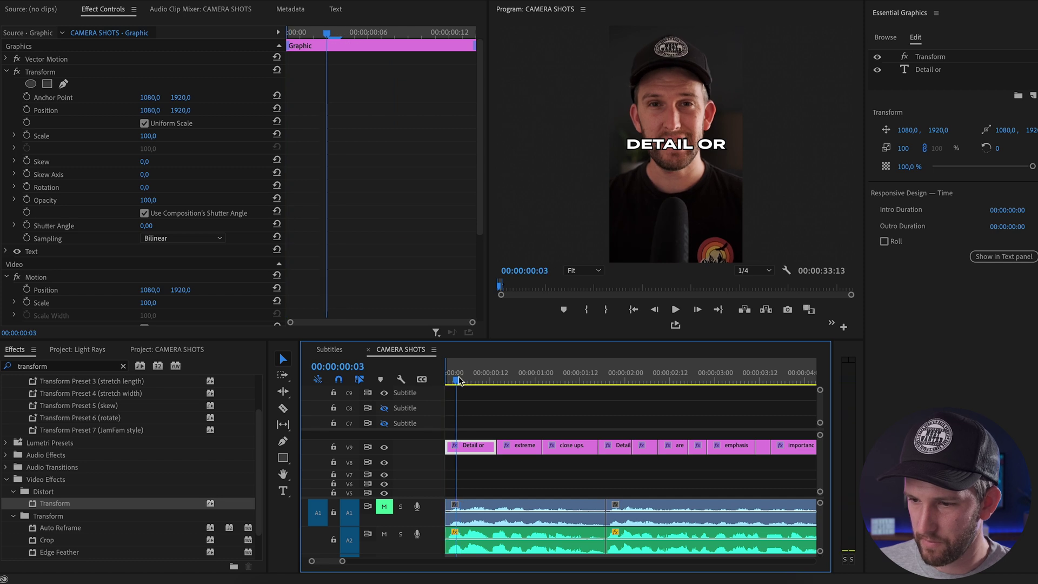
key("space")
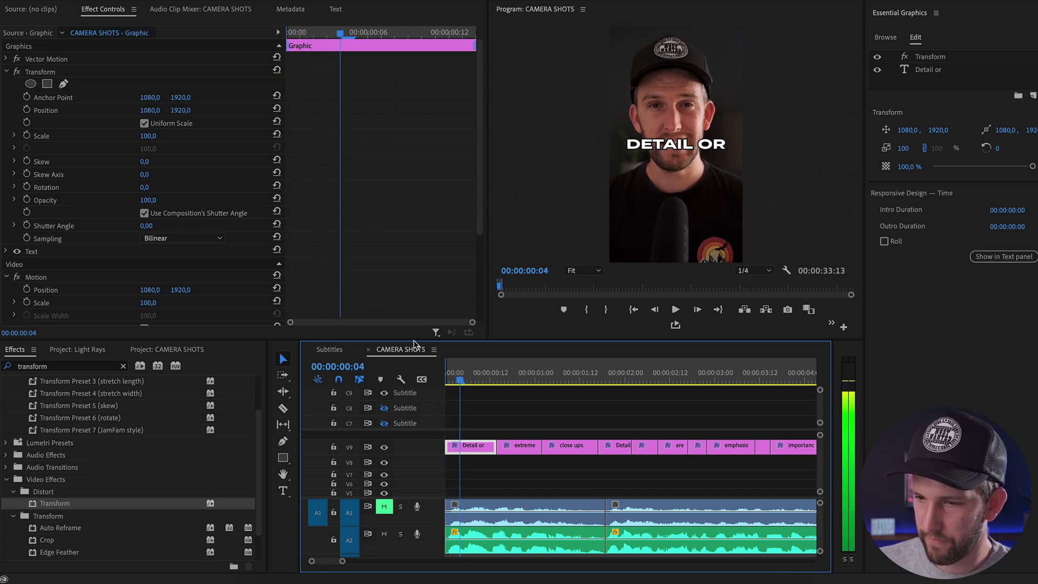
left_click(27, 135)
left_click(26, 110)
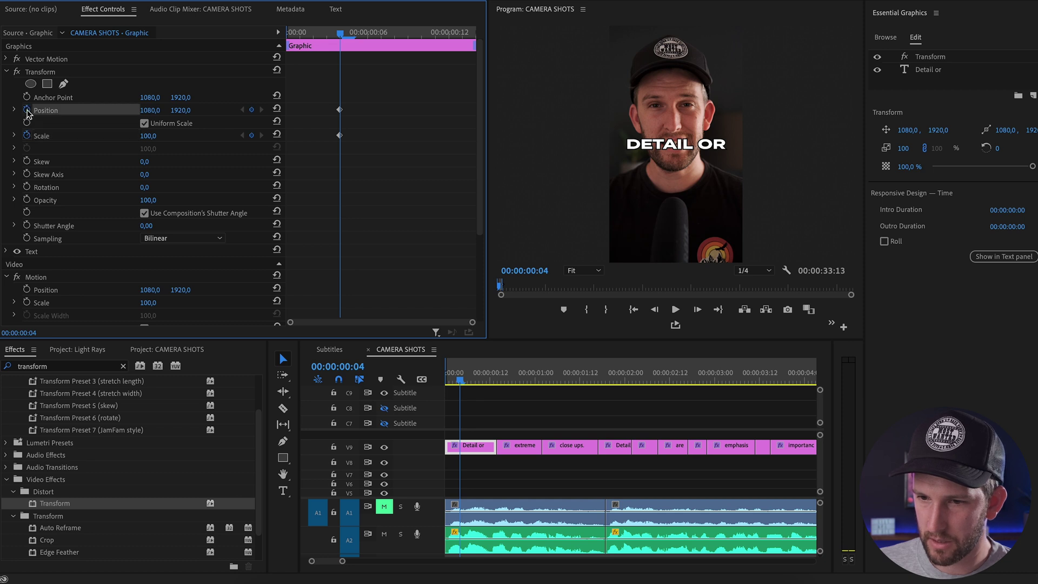
left_click(27, 187)
Set the starting Scale 52, Rotation 25°, Position Y 2182 and Shutter Angle 180
key("space")
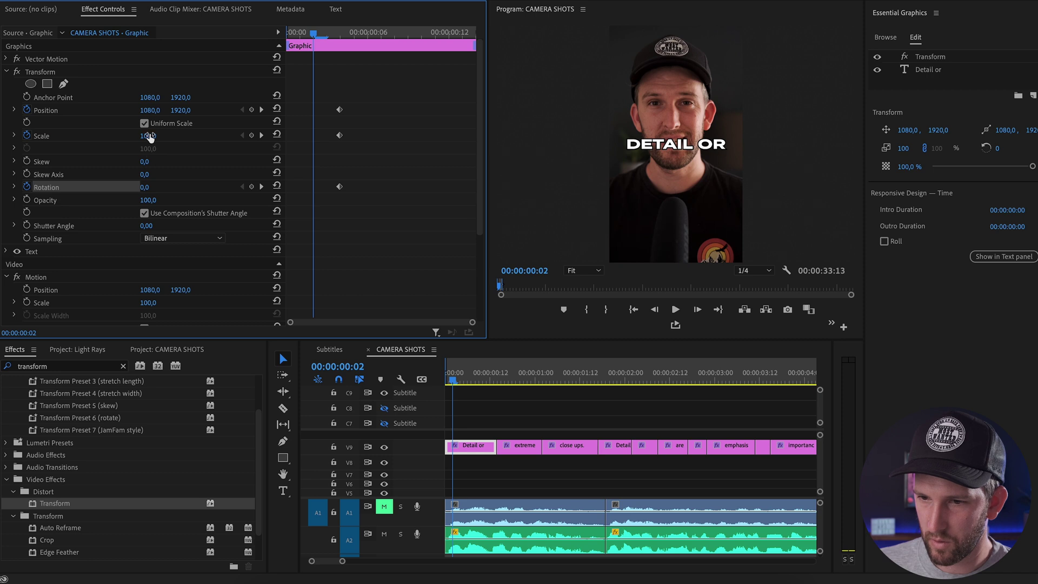
left_click_drag(149, 136, 124, 136)
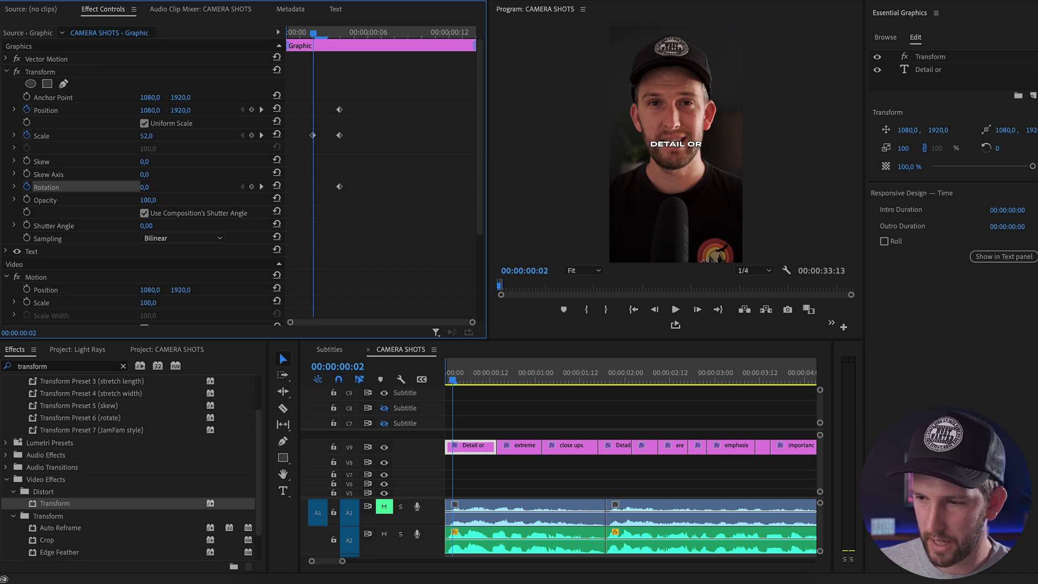
left_click_drag(145, 187, 157, 187)
left_click_drag(174, 110, 315, 109)
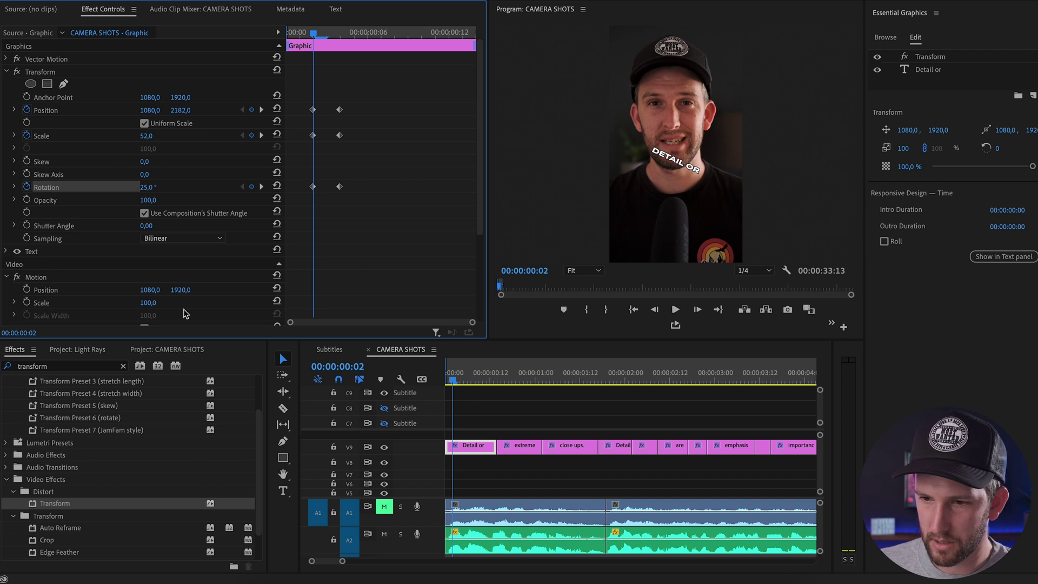
left_click(157, 224)
type("18")
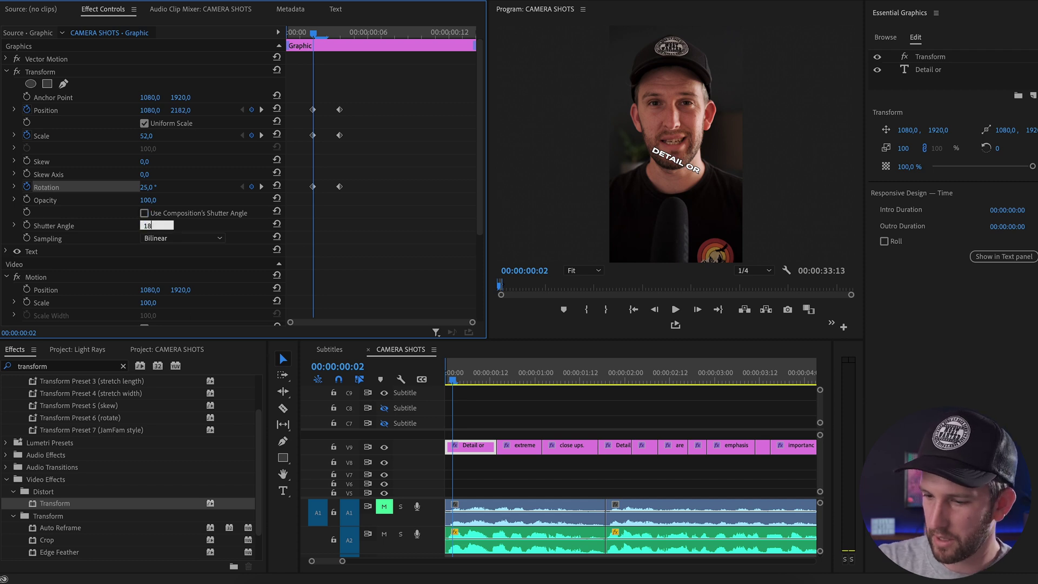
type("0")
key("Return")
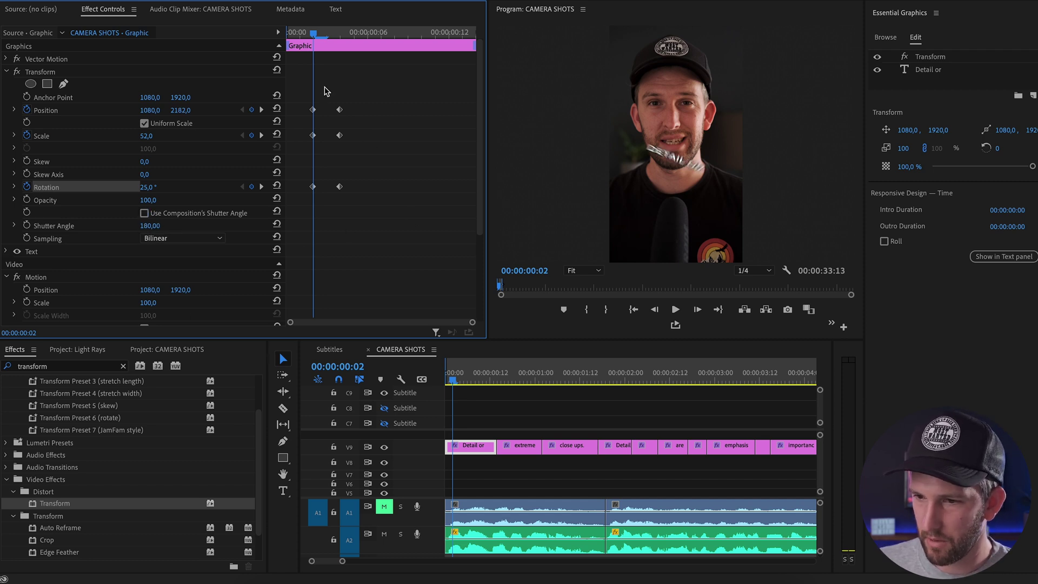
Retime the keyframes, pulling the end keyframes earlier so the spin settles sooner
left_click_drag(326, 91, 284, 187)
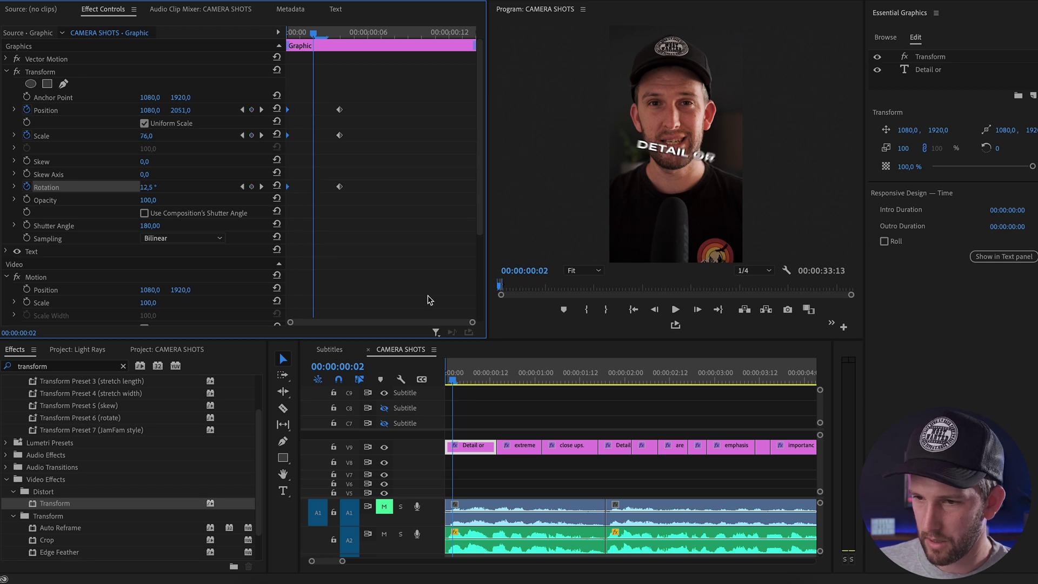
left_click(485, 489)
key("Home")
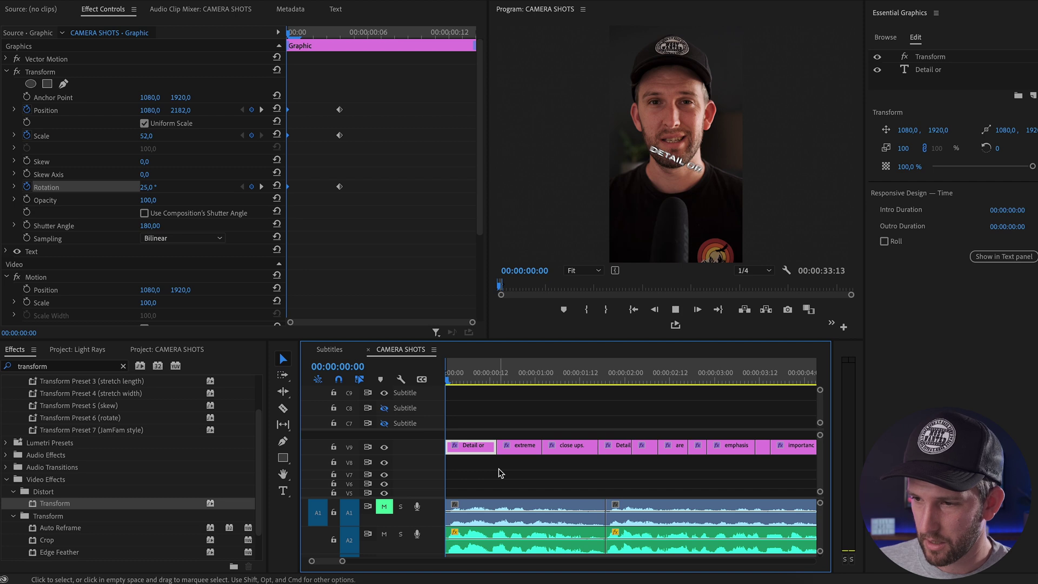
key("space")
key("space")
left_click(454, 369)
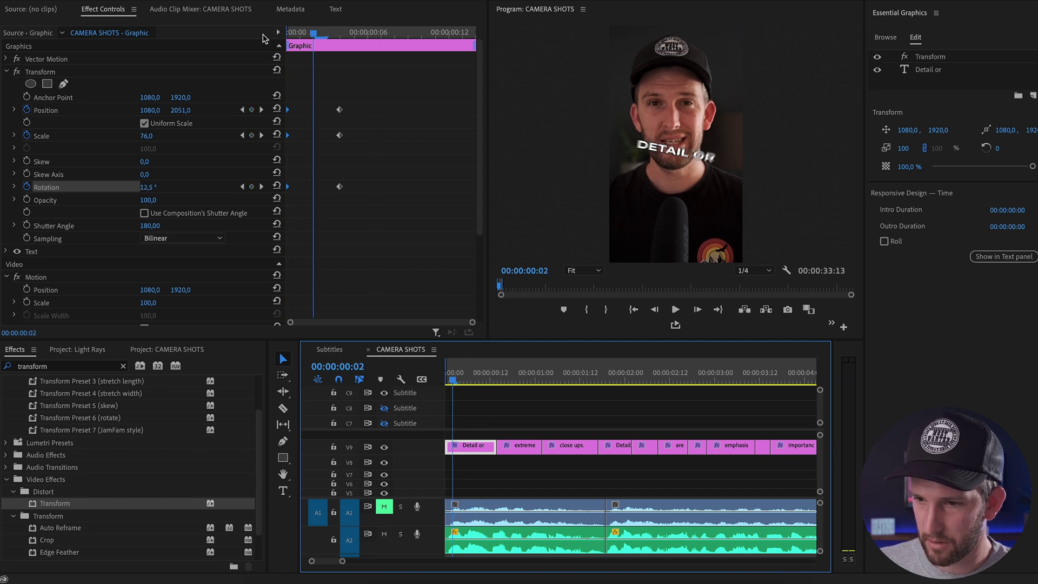
left_click_drag(358, 79, 326, 190)
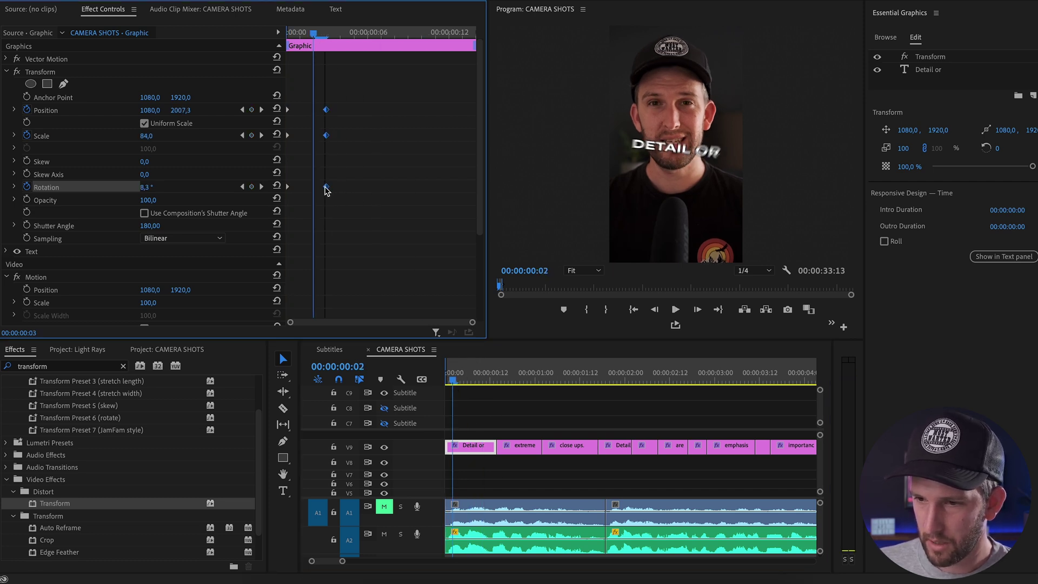
left_click(455, 384)
key("space")
key("space")
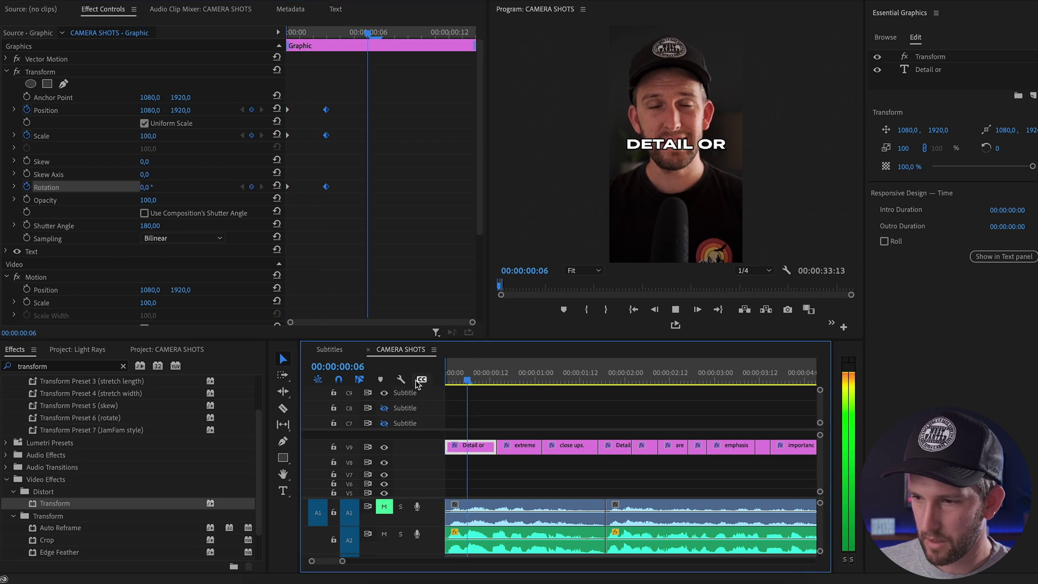
left_click(87, 72)
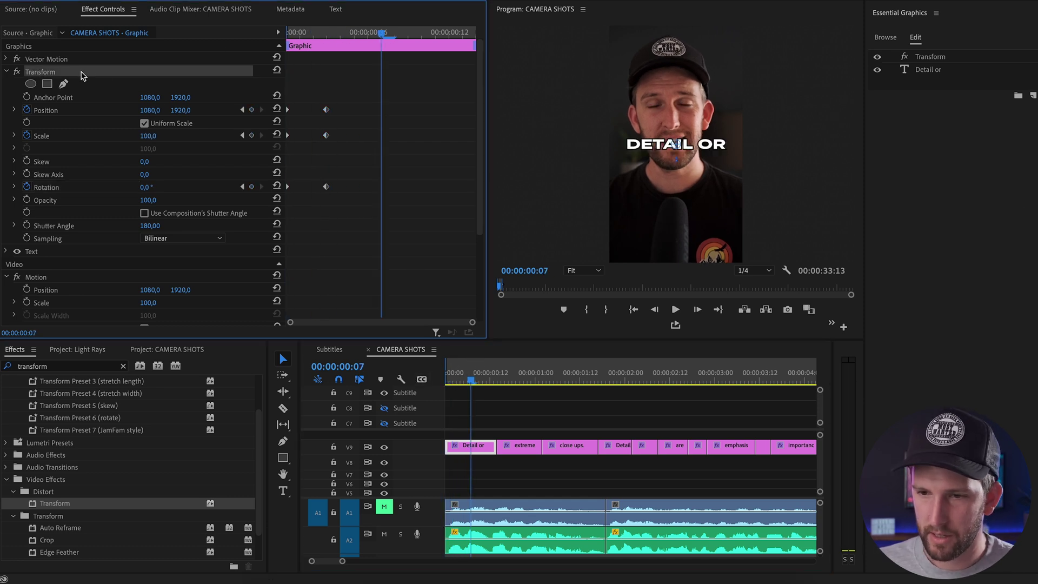
Save the caption's Transform effect as a preset named ZOOMY SPIN
right_click(82, 75)
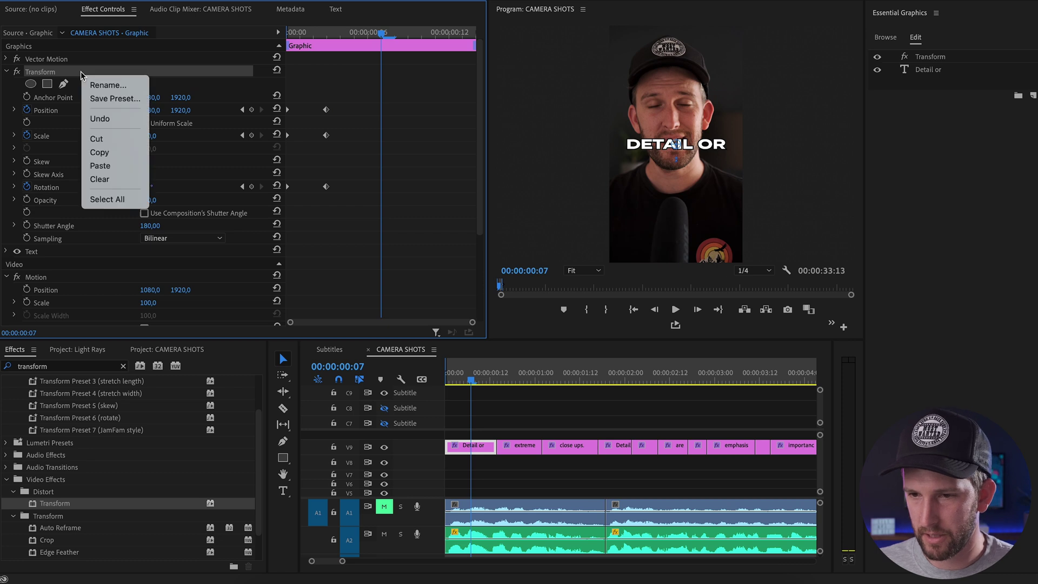
left_click(116, 99)
key("BackSpace")
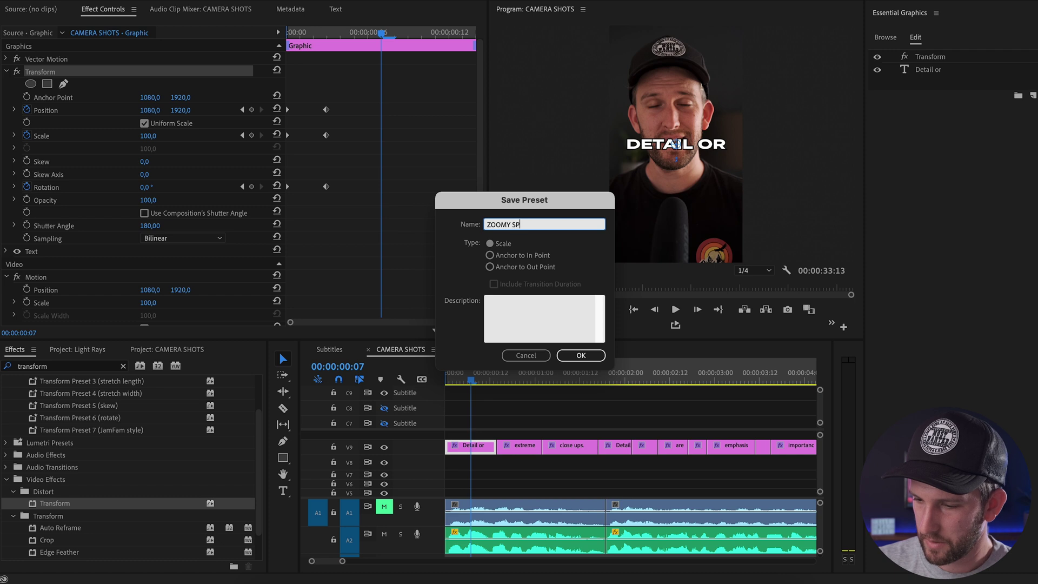
type("ZOOMY SPIN")
key("Return")
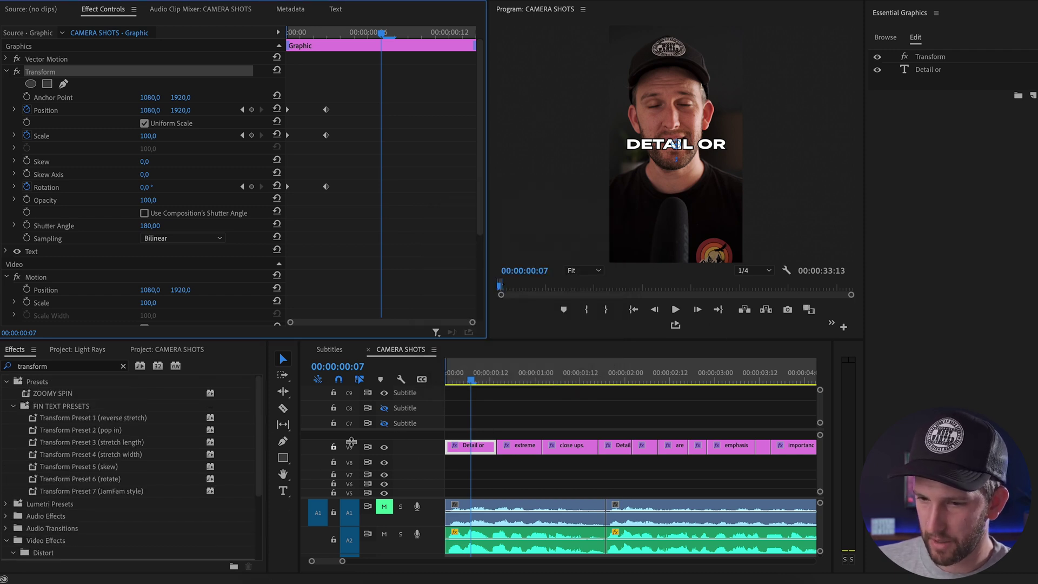
Apply the ZOOMY SPIN preset to all the caption clips on V9
left_click(515, 473)
key("minus")
key("minus")
key("minus")
key("minus")
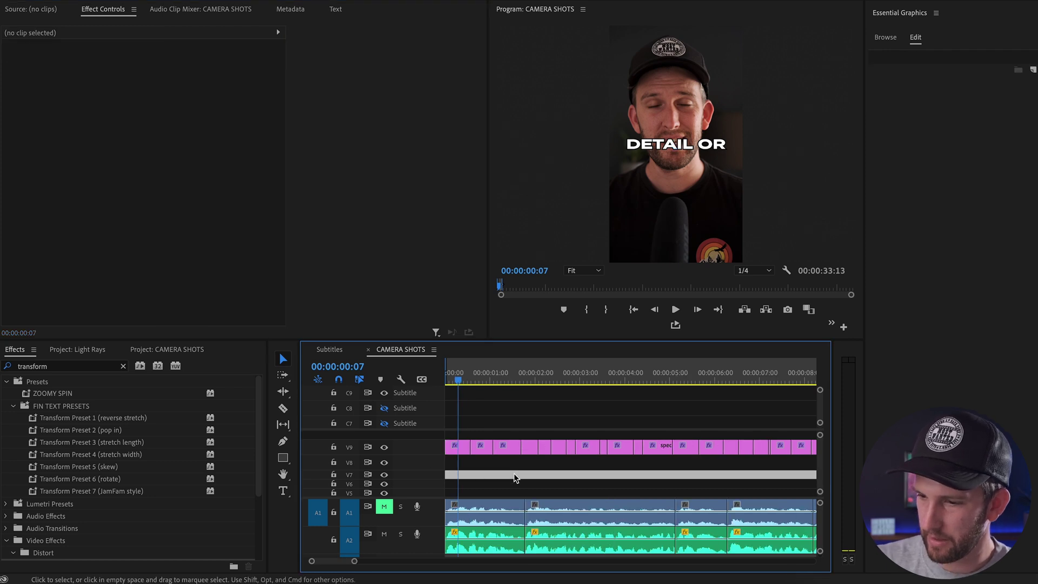
left_click_drag(688, 462, 449, 436)
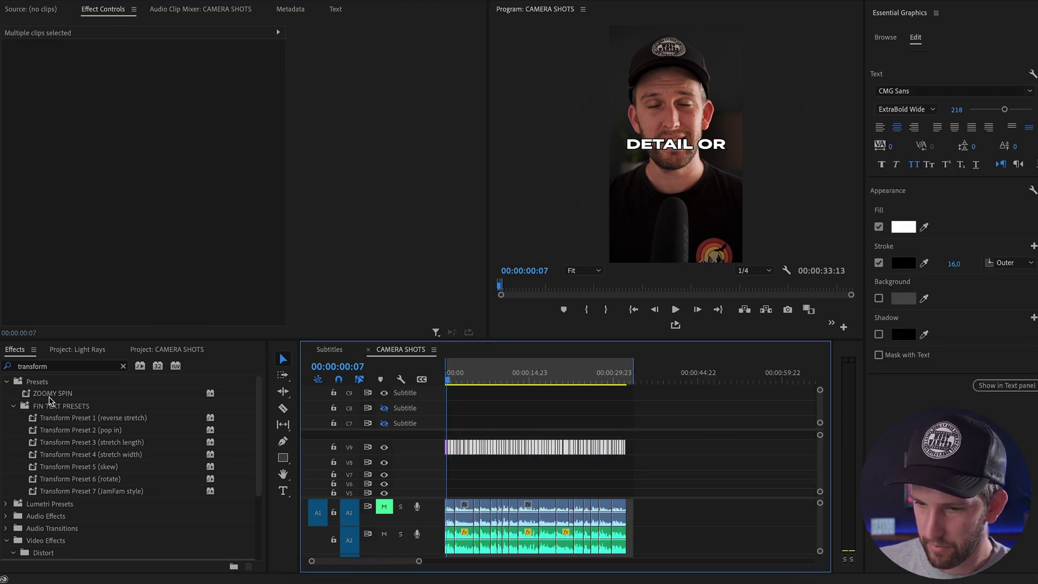
left_click_drag(52, 393, 472, 470)
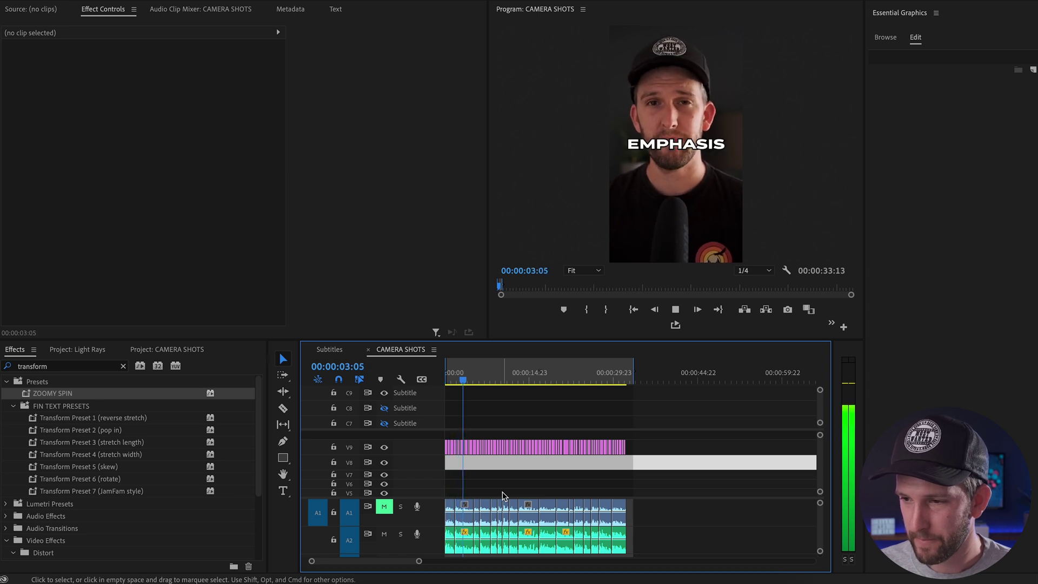
key("space")
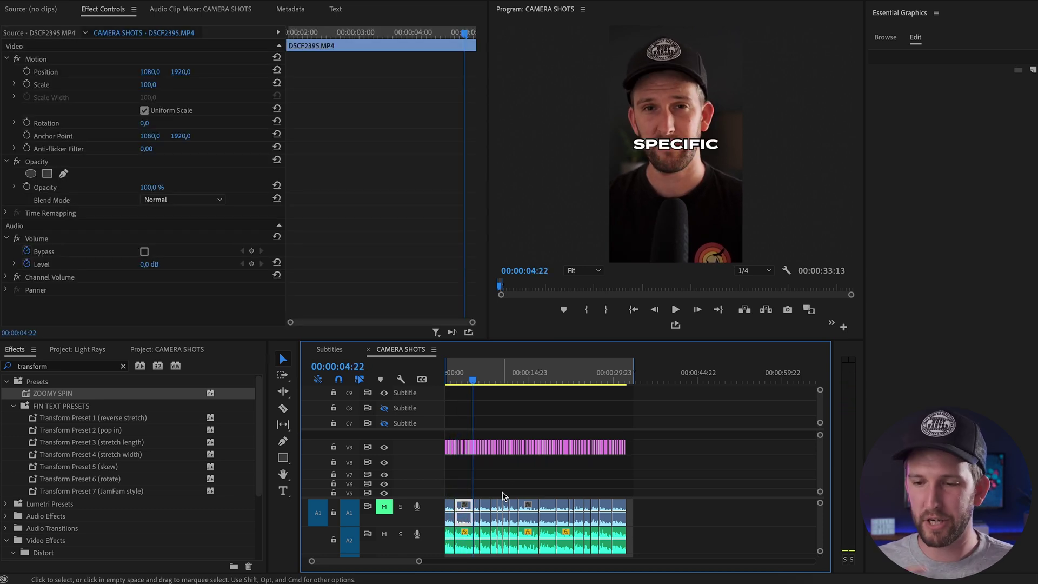